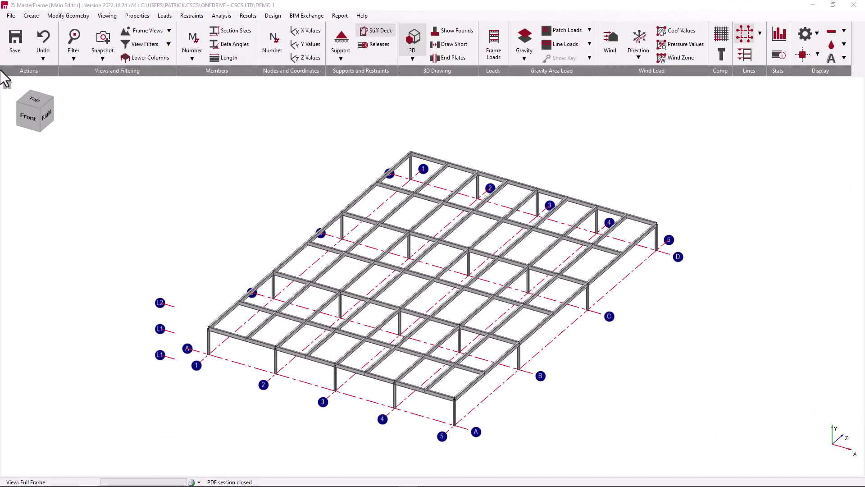
Open the Create menu showing the member and column creation commands
click(37, 17)
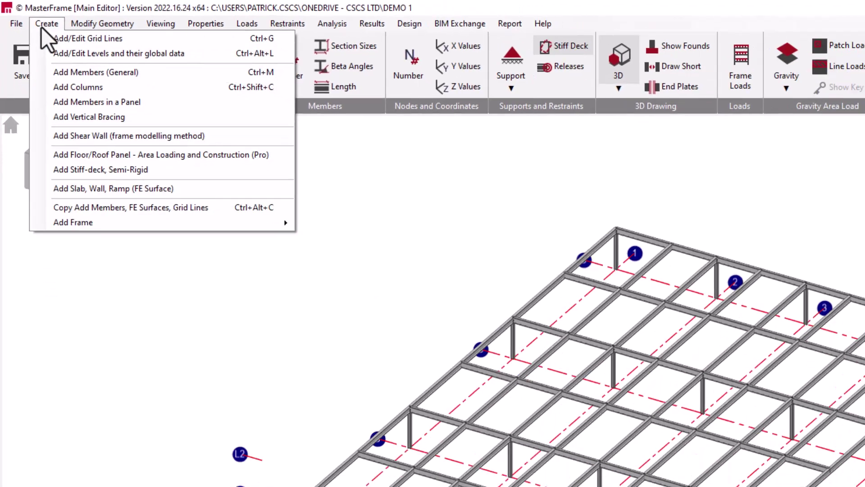
Review the project's grid lines in the Add/Edit Grid Lines editor, then close it
click(43, 25)
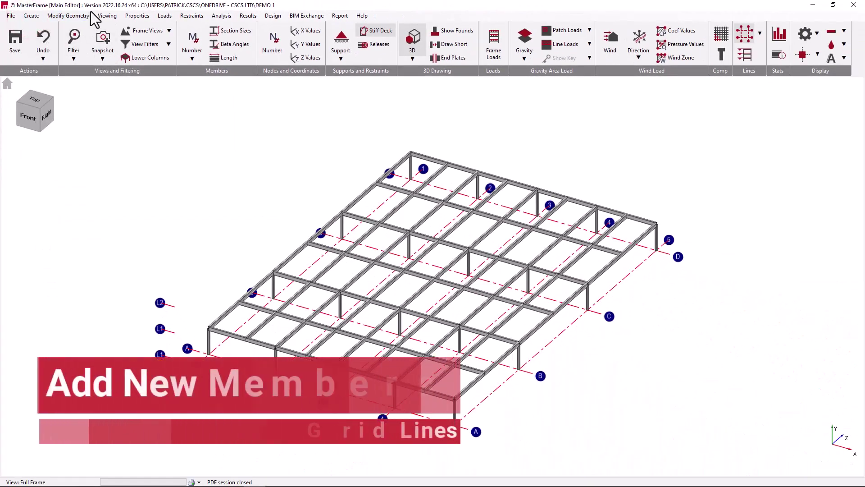
click(31, 22)
click(31, 23)
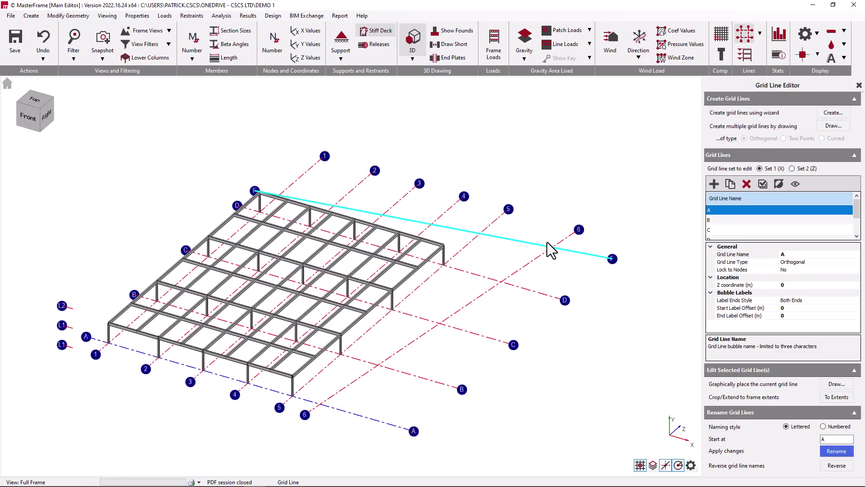
click(860, 84)
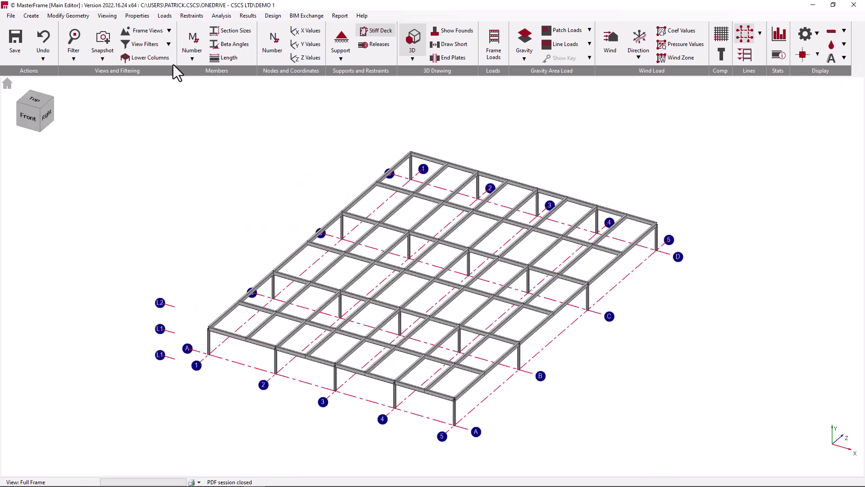
click(170, 31)
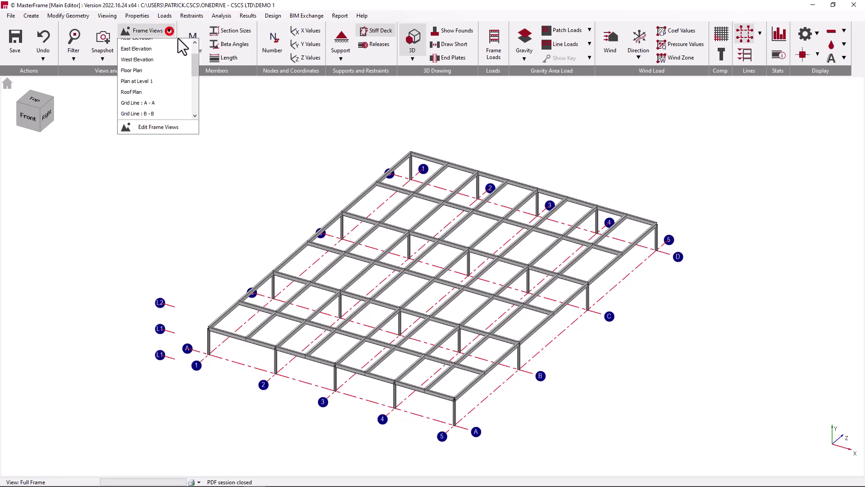
click(164, 32)
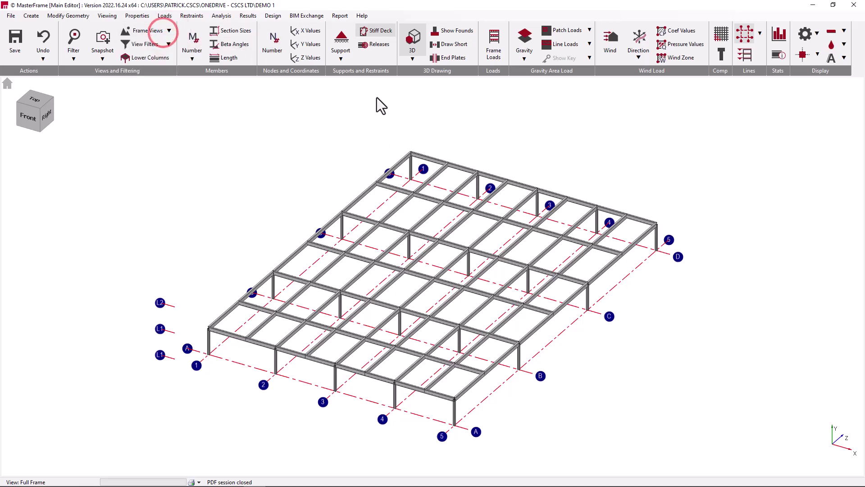
click(72, 45)
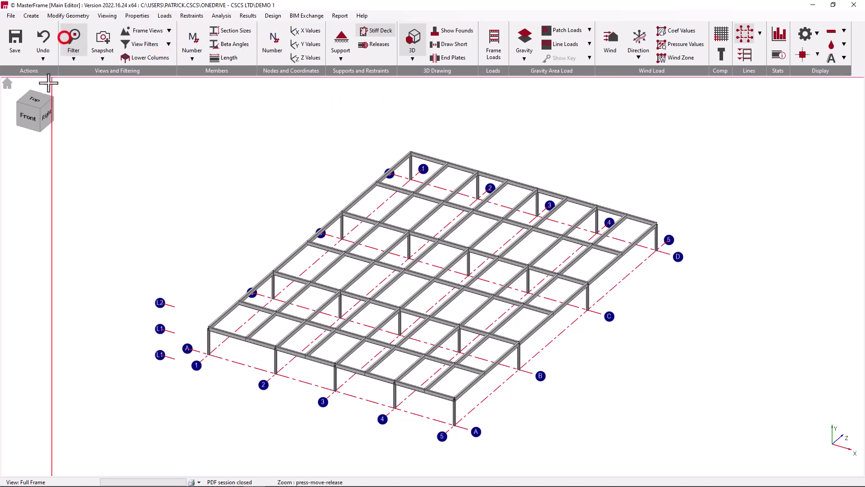
click(34, 100)
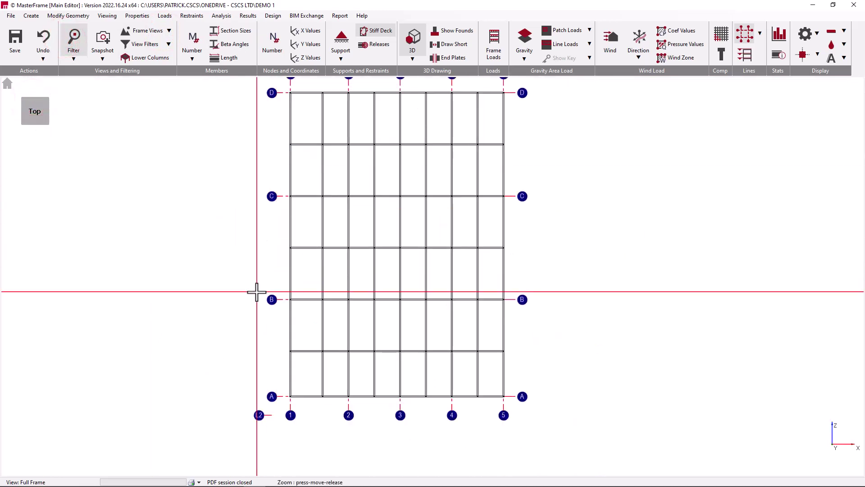
drag(256, 291, 365, 436)
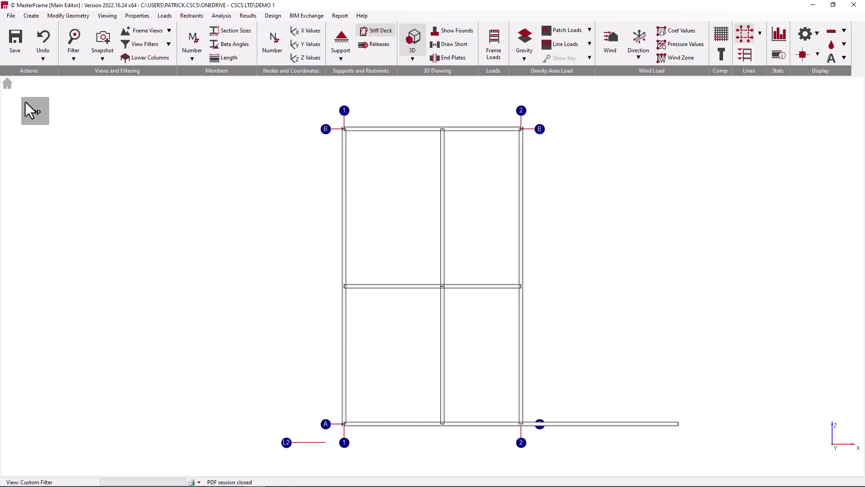
click(6, 85)
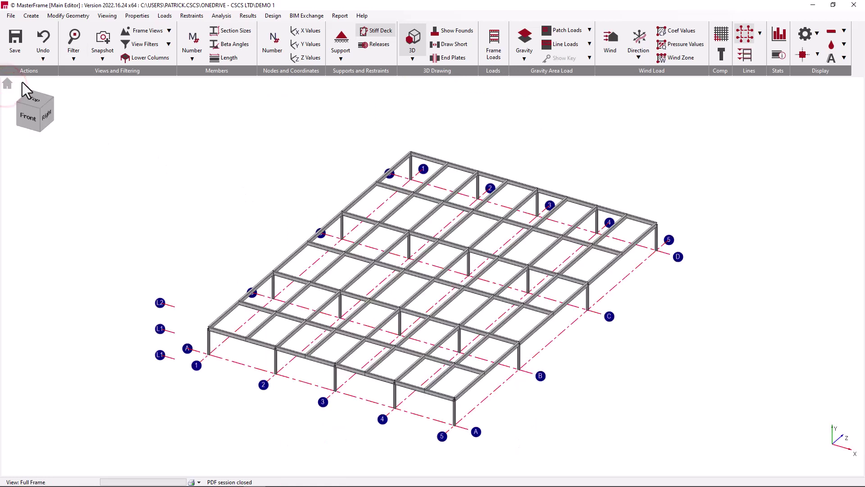
click(38, 17)
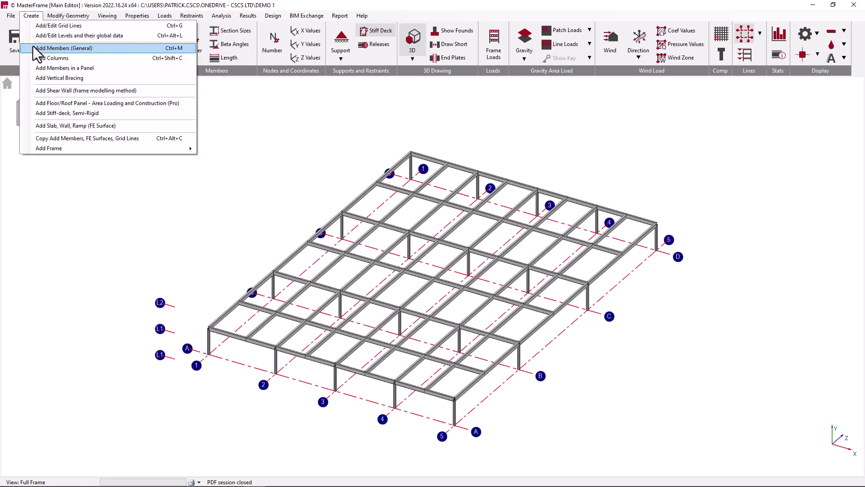
click(25, 47)
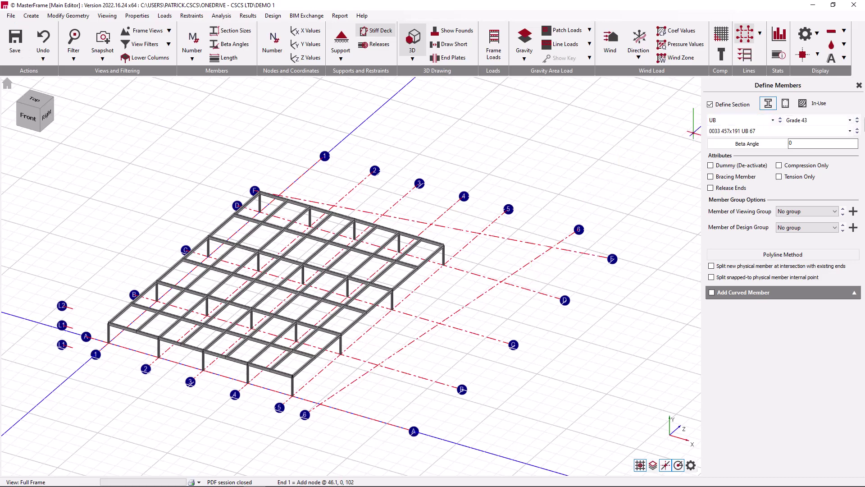
click(859, 85)
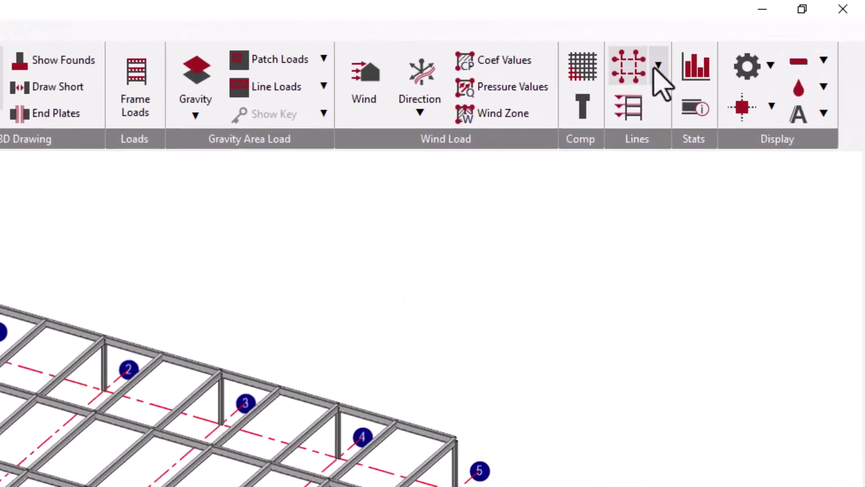
Turn Draw Grid Lines Outside View on in the Lines dropdown, then back off
click(759, 33)
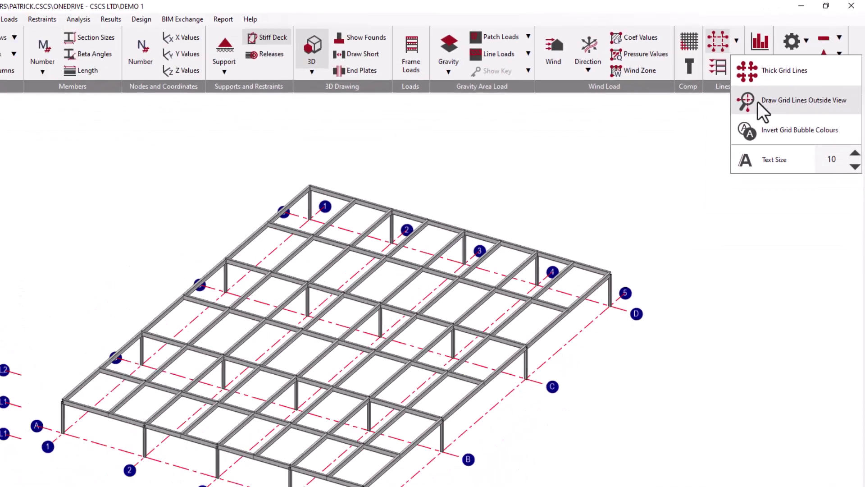
click(757, 102)
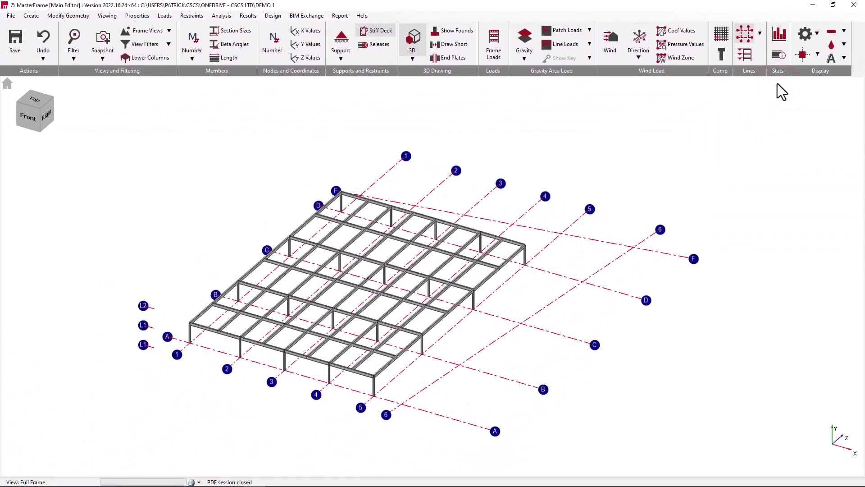
click(760, 32)
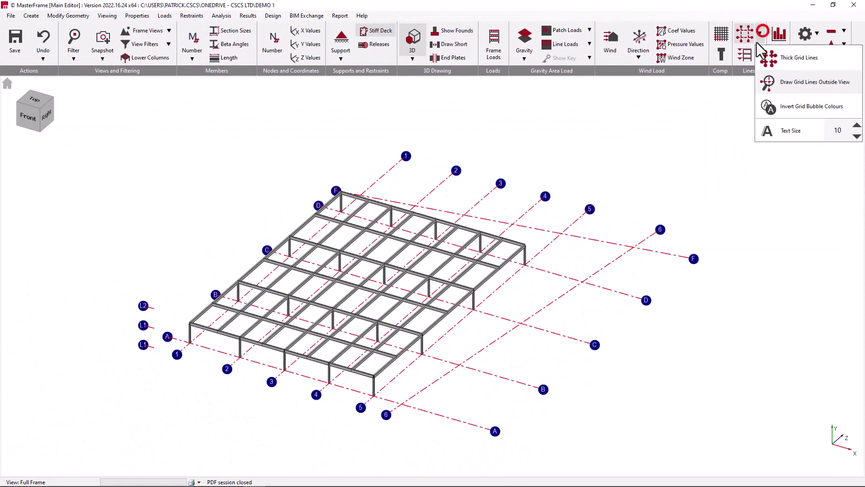
click(777, 78)
click(31, 16)
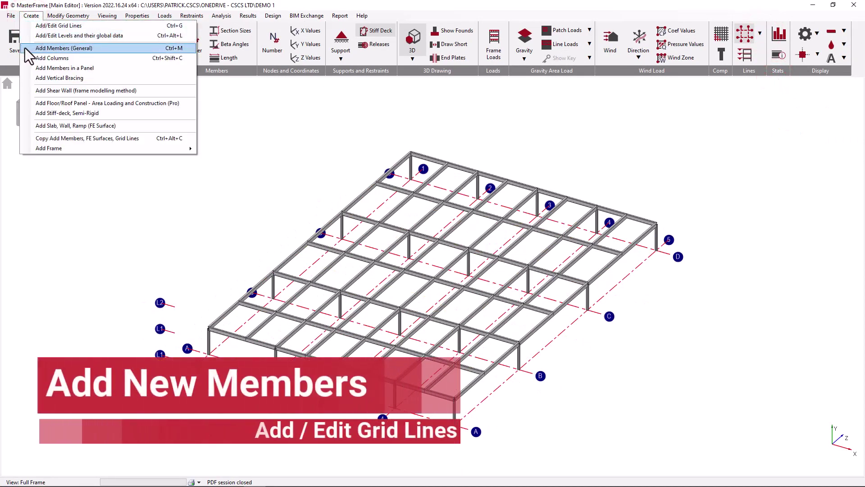
Start Add Members (General) and switch the frame view to Plan at Level 1
click(26, 48)
click(31, 17)
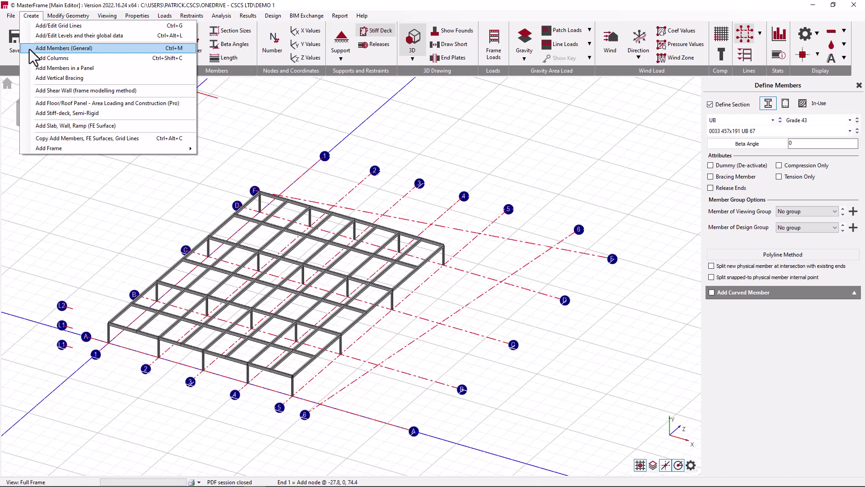
click(28, 49)
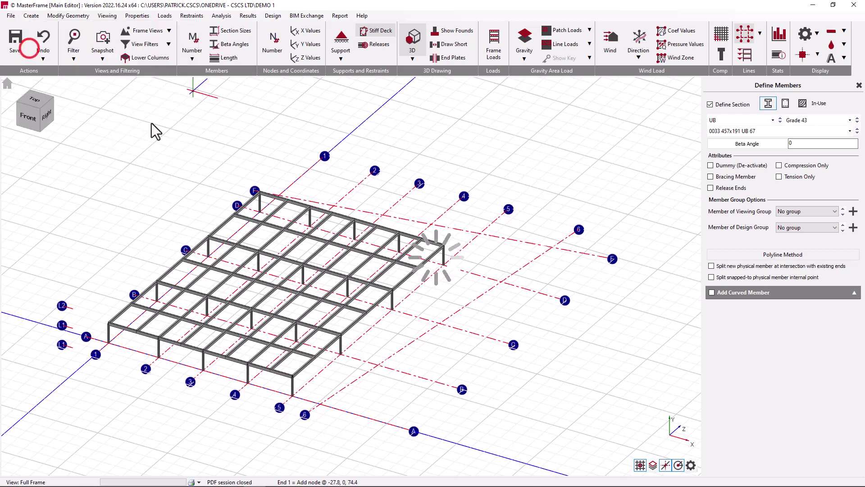
click(169, 31)
click(155, 80)
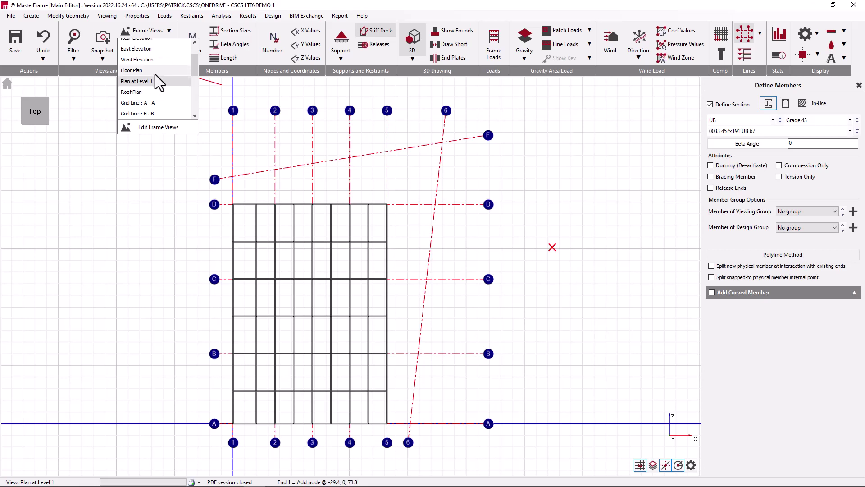
Close the Frame Views dropdown, keeping the Level 1 plan displayed
click(164, 30)
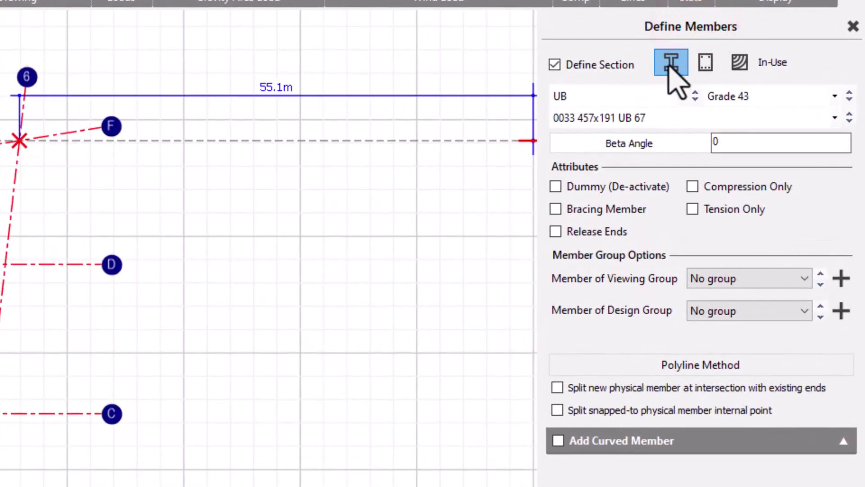
Keep UB section 0033 457x191 UB 67 after browsing concrete, timber and in-use sections
click(657, 95)
click(658, 96)
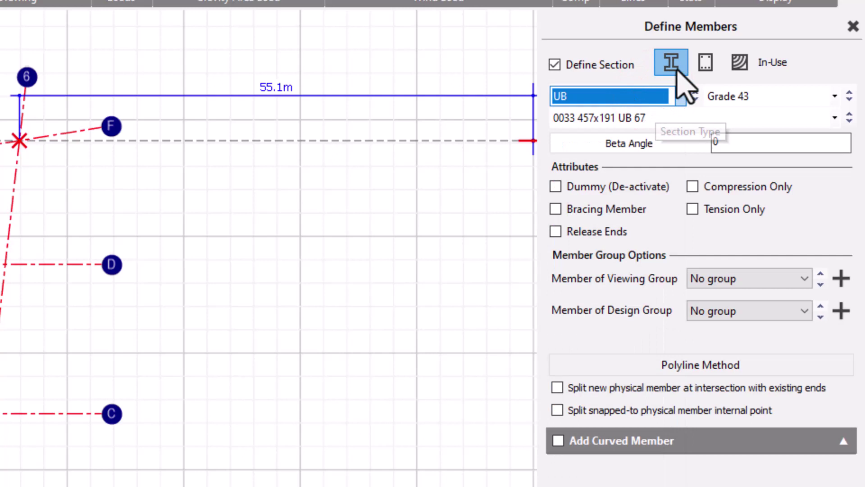
click(704, 63)
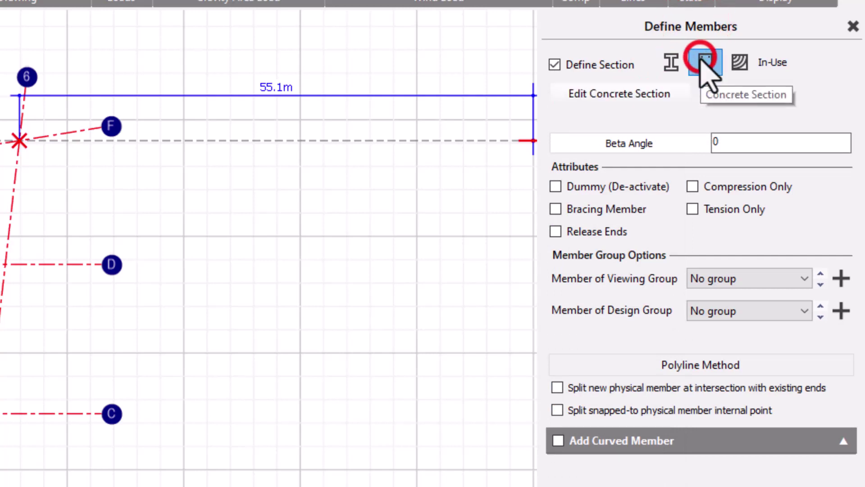
click(744, 61)
click(771, 64)
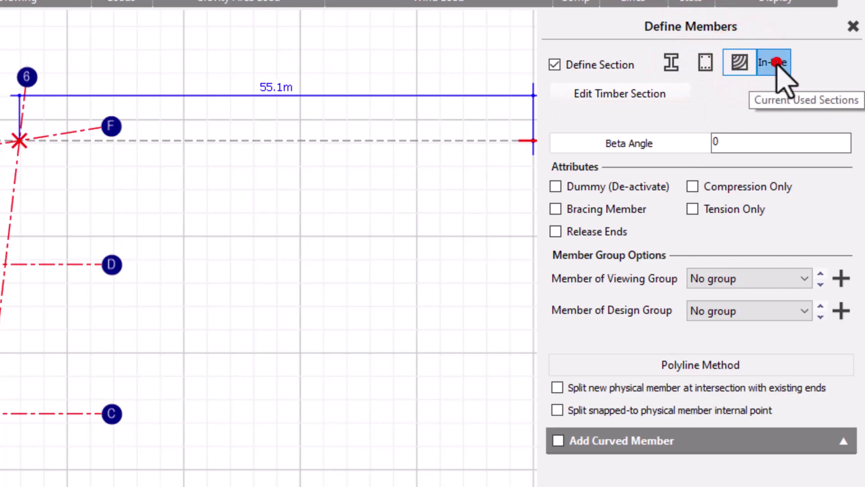
click(729, 89)
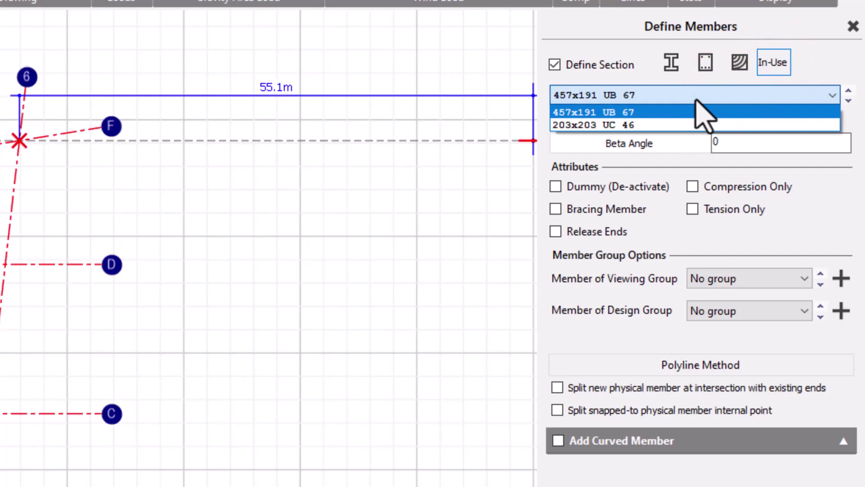
click(696, 99)
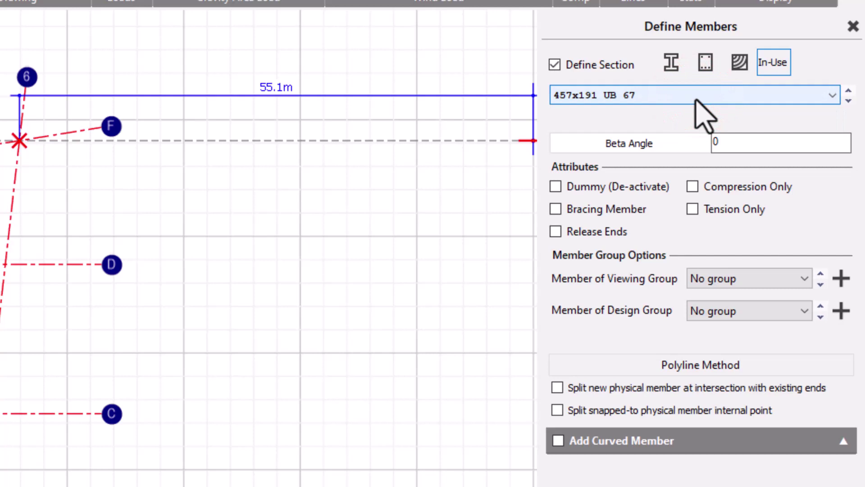
click(684, 71)
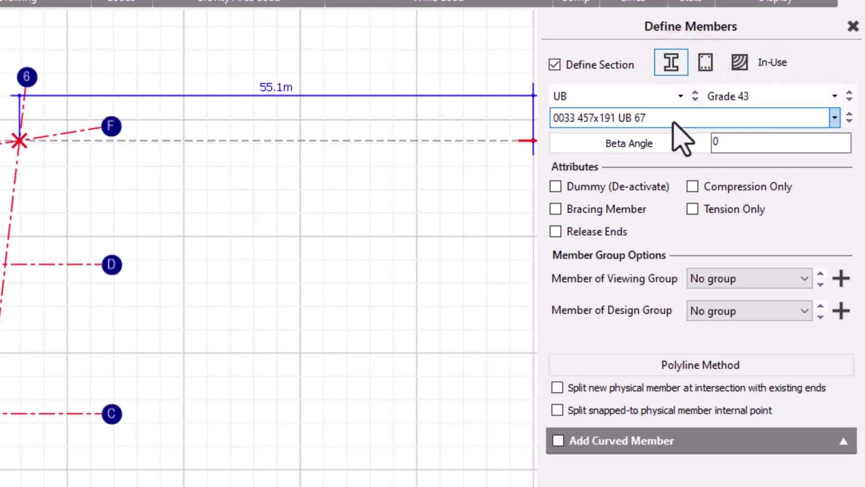
Check the beta angle and leave viewing and design groups on No group
click(630, 143)
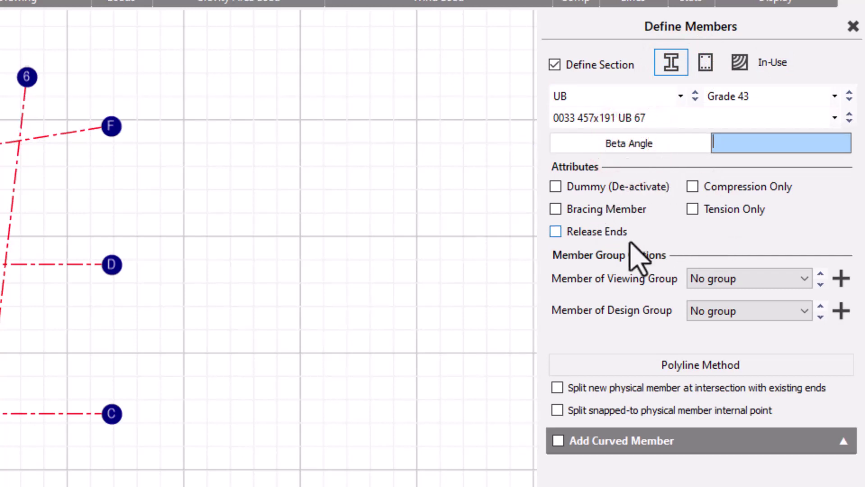
click(766, 280)
click(765, 310)
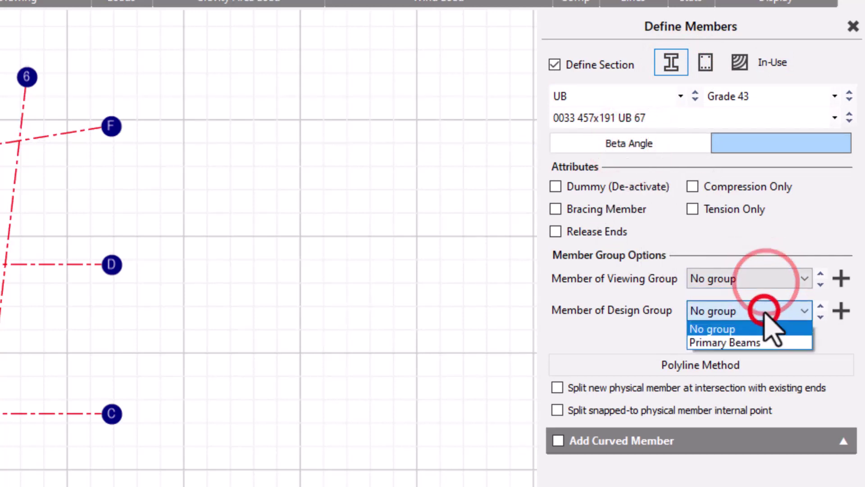
click(765, 310)
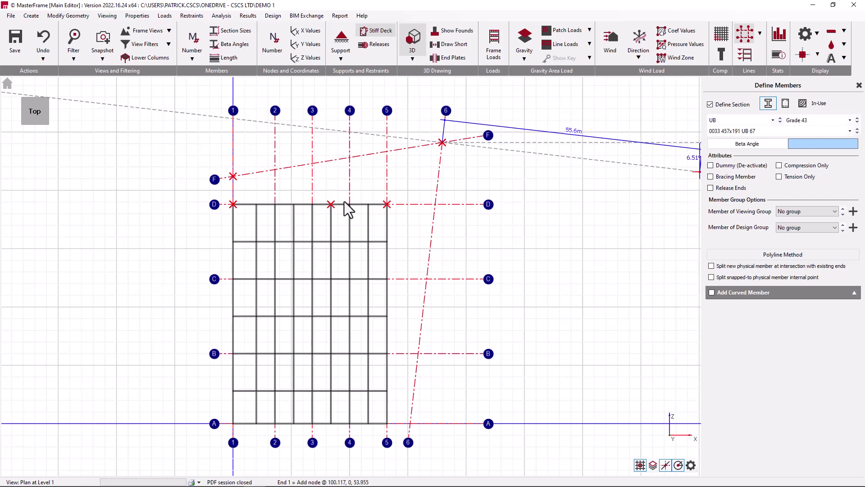
Draw beams D/1–F/1, along F through F/2–F/6, then to D/6, D/5 and F/5
click(233, 204)
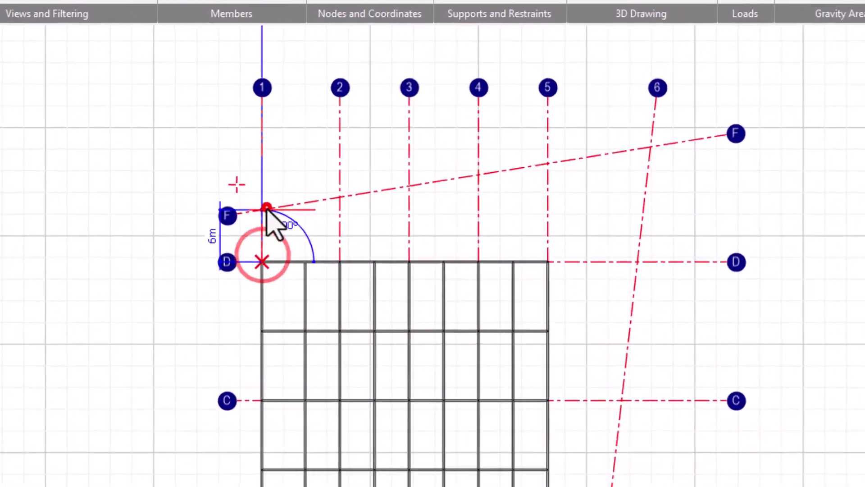
click(233, 177)
click(349, 201)
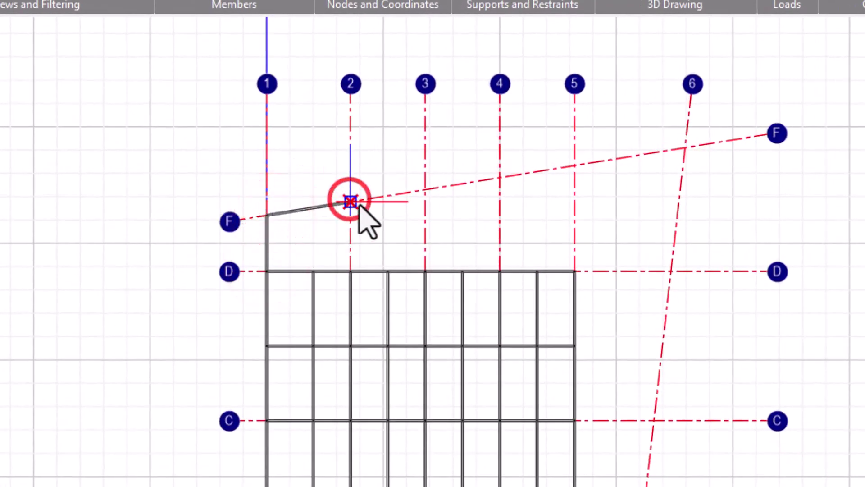
click(424, 188)
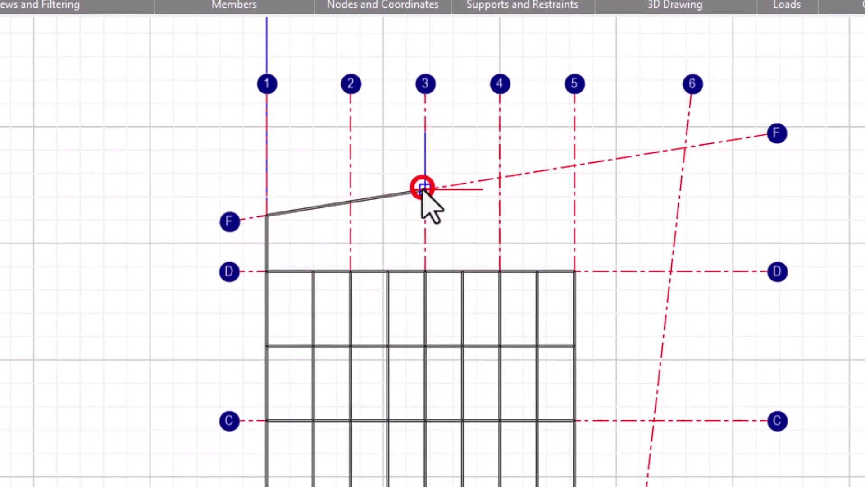
click(498, 183)
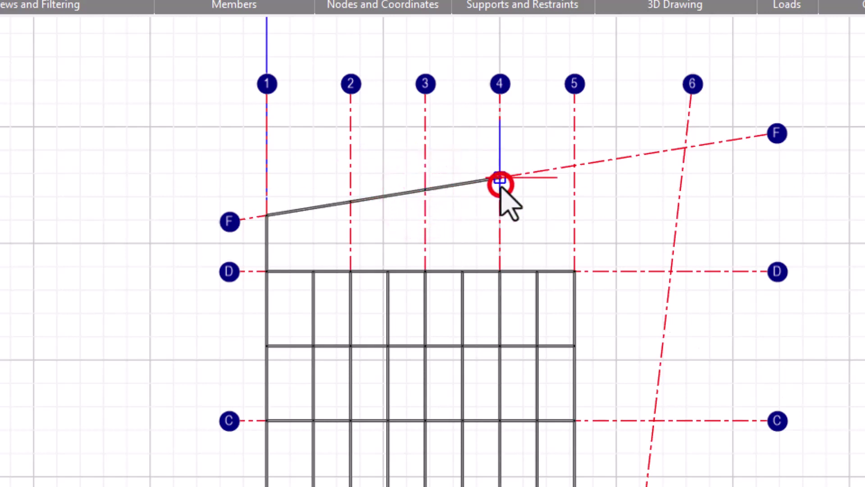
click(574, 165)
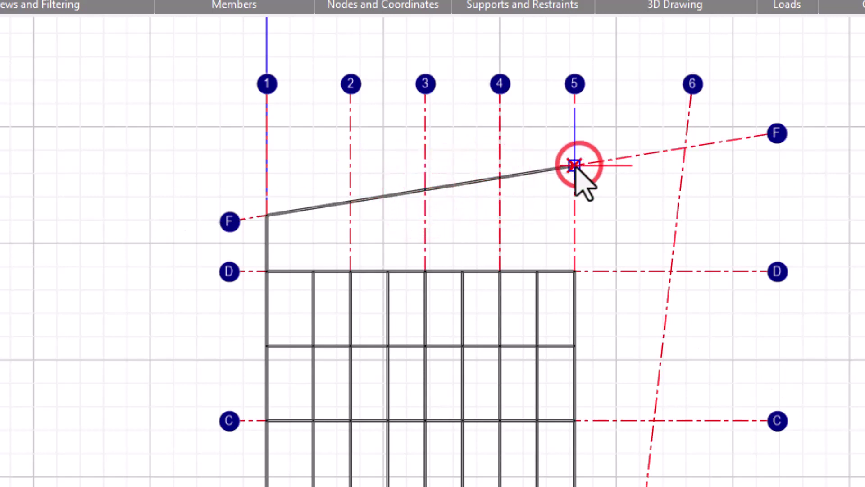
click(692, 147)
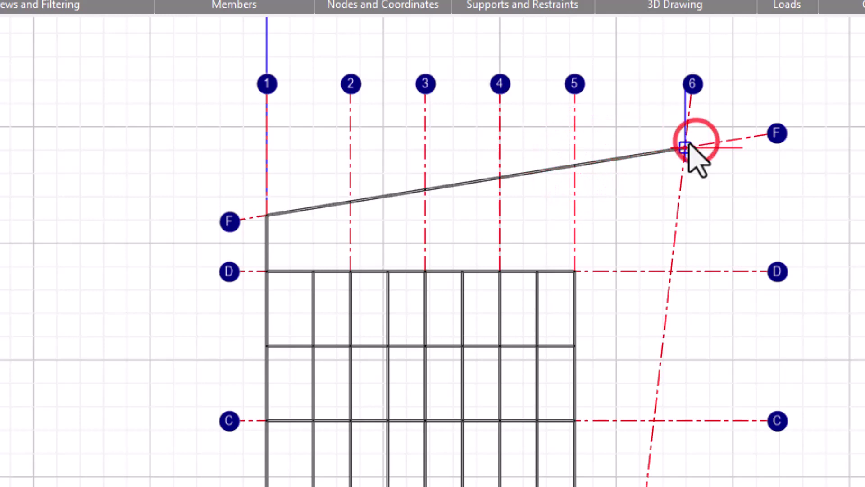
click(671, 272)
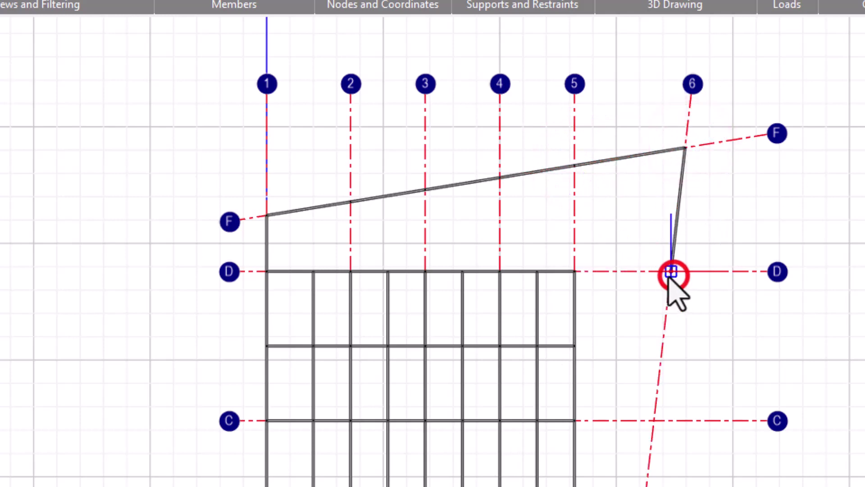
click(574, 271)
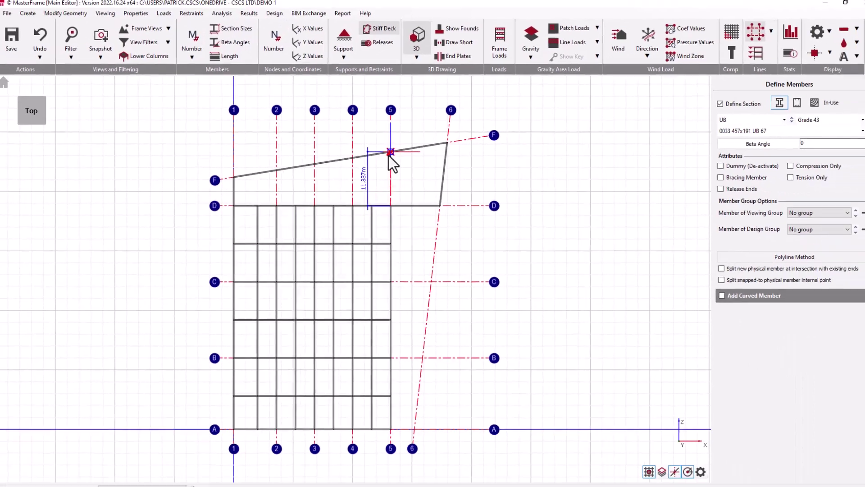
click(390, 152)
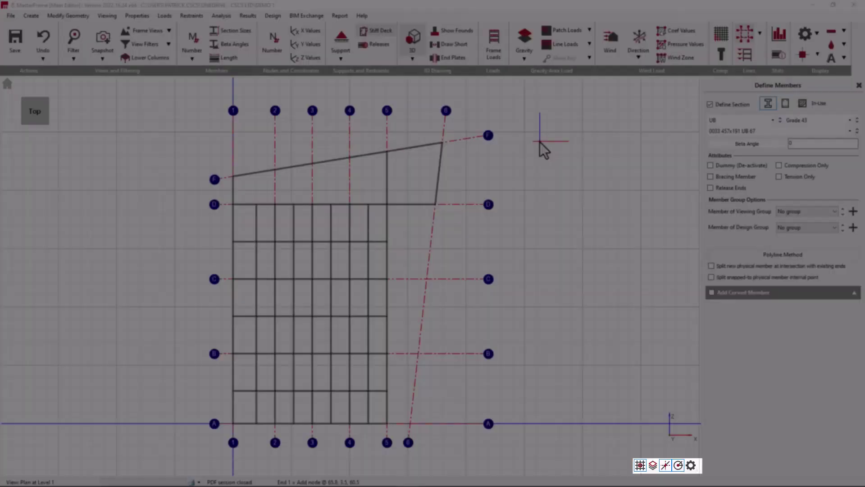
click(690, 465)
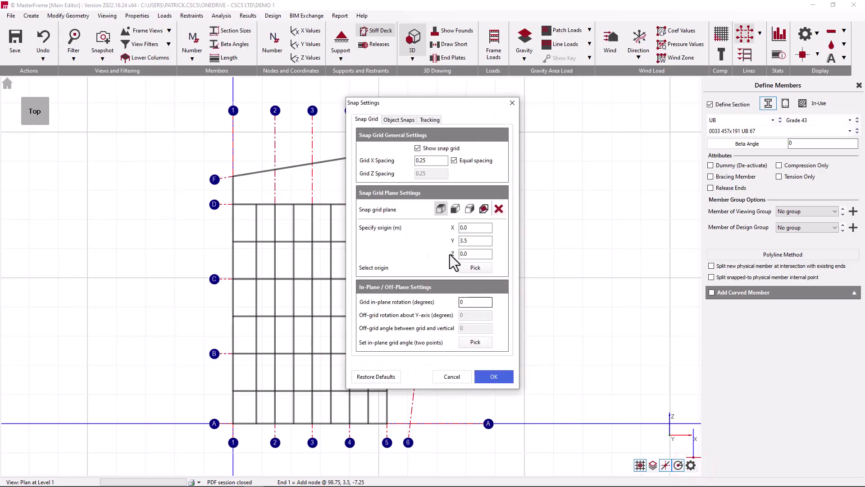
click(444, 161)
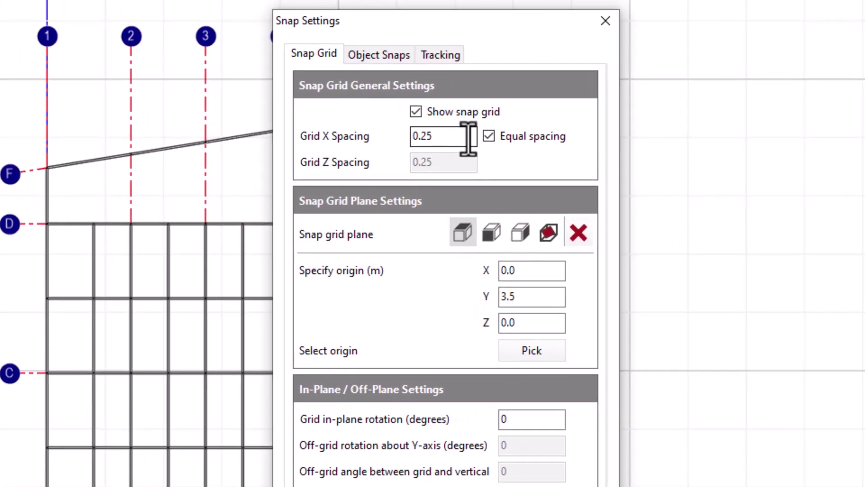
click(460, 114)
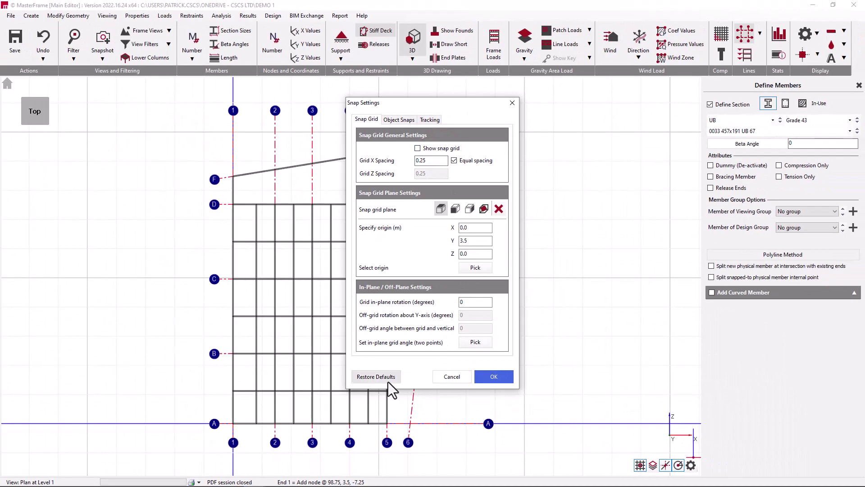
click(491, 381)
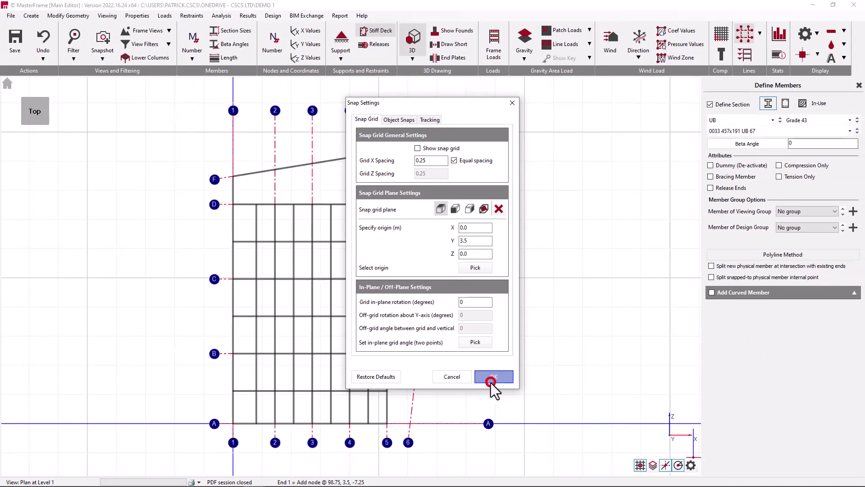
click(639, 465)
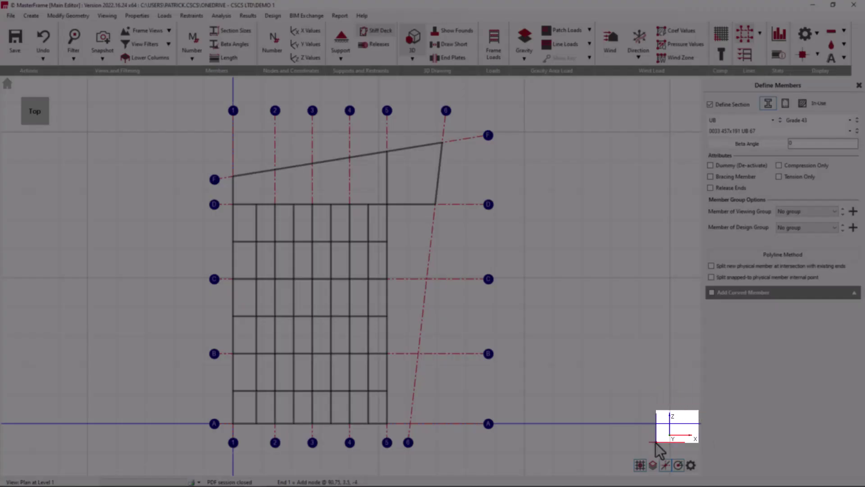
click(690, 464)
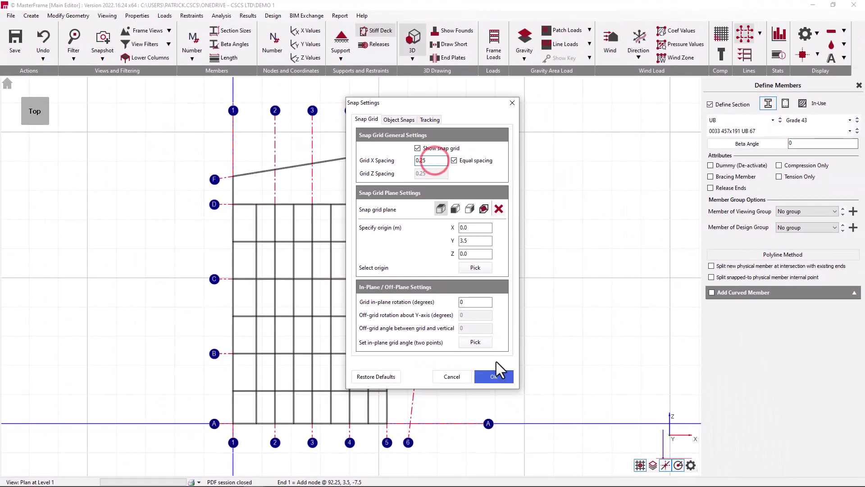
click(494, 374)
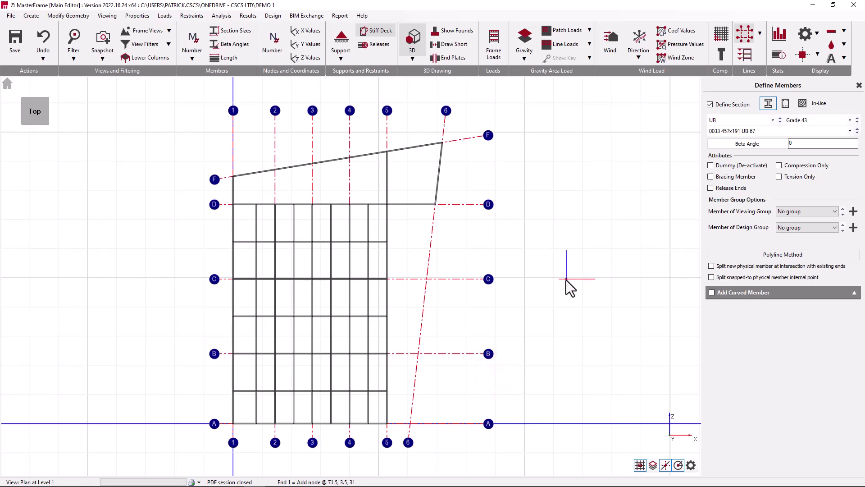
scroll(565, 279, up, 10)
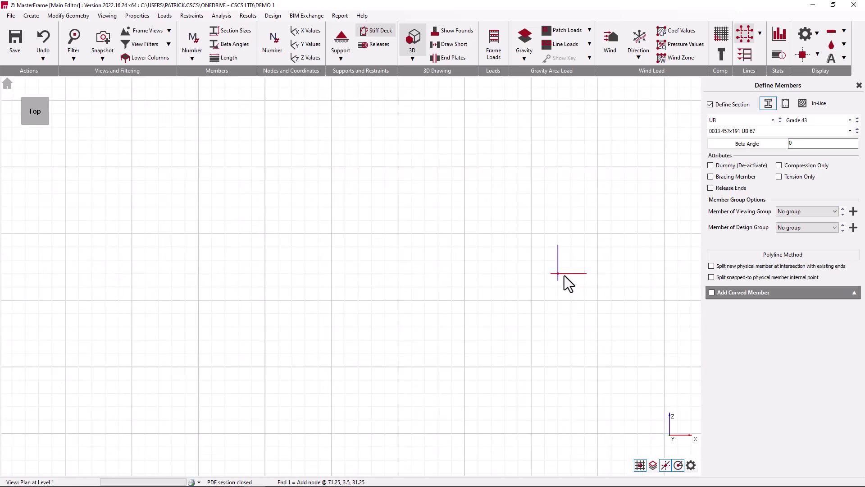
scroll(466, 272, down, 10)
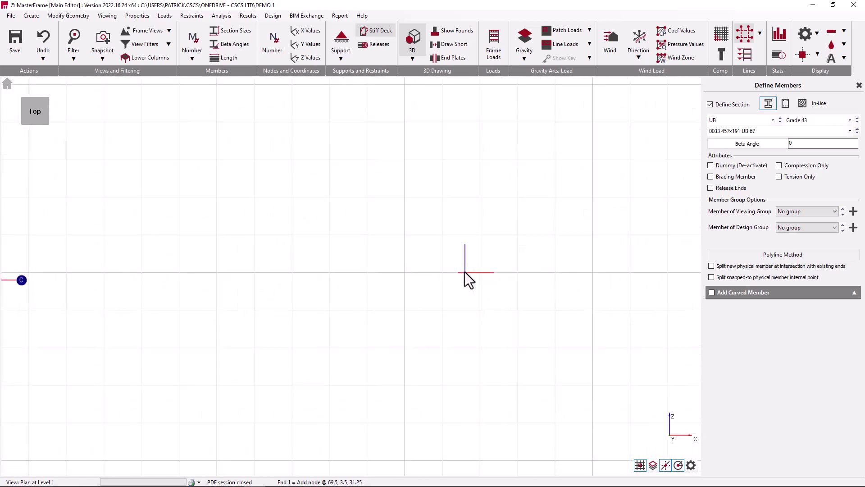
scroll(576, 229, down, 3)
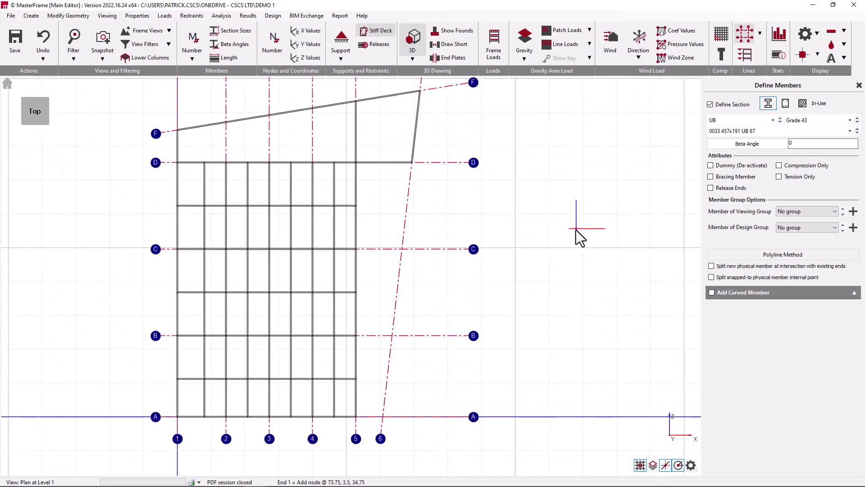
scroll(556, 183, up, 1)
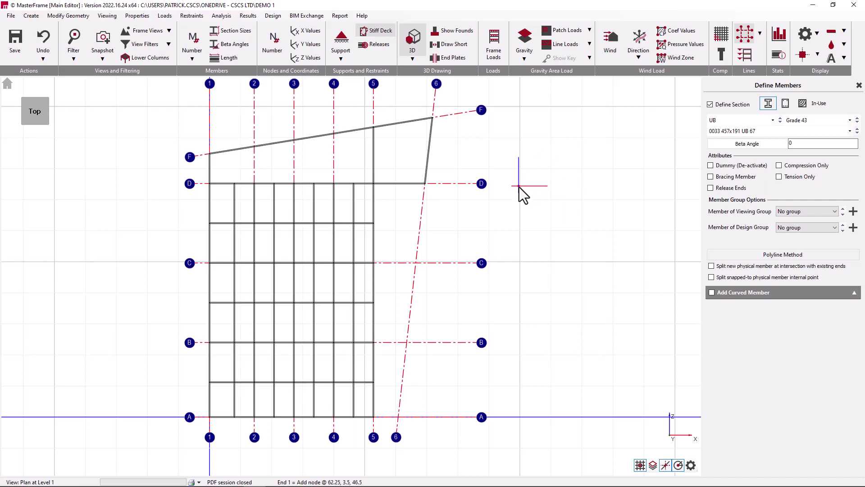
click(691, 465)
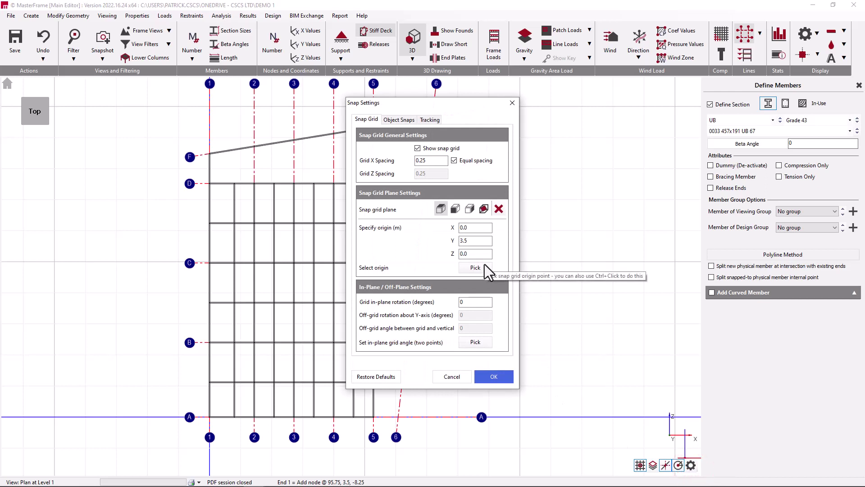
click(480, 239)
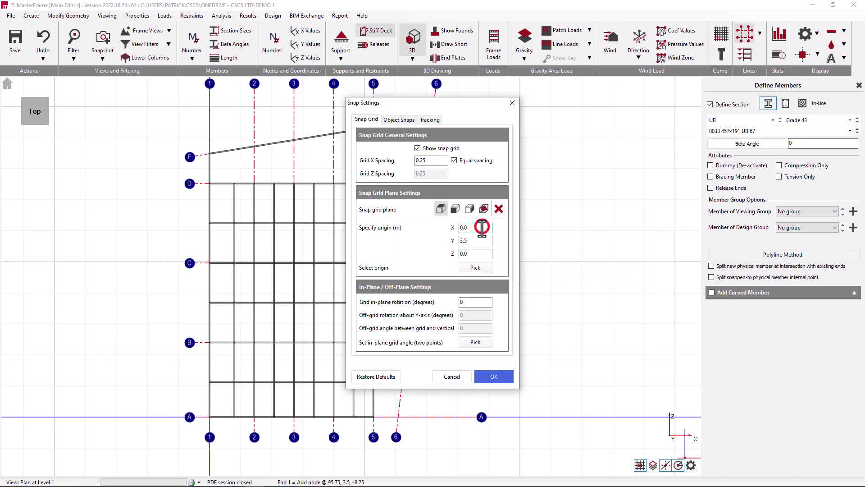
click(478, 253)
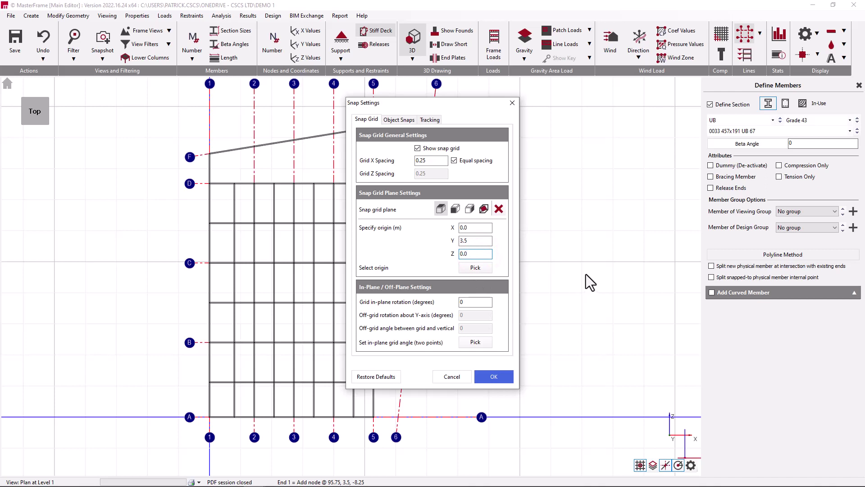
click(488, 240)
click(495, 378)
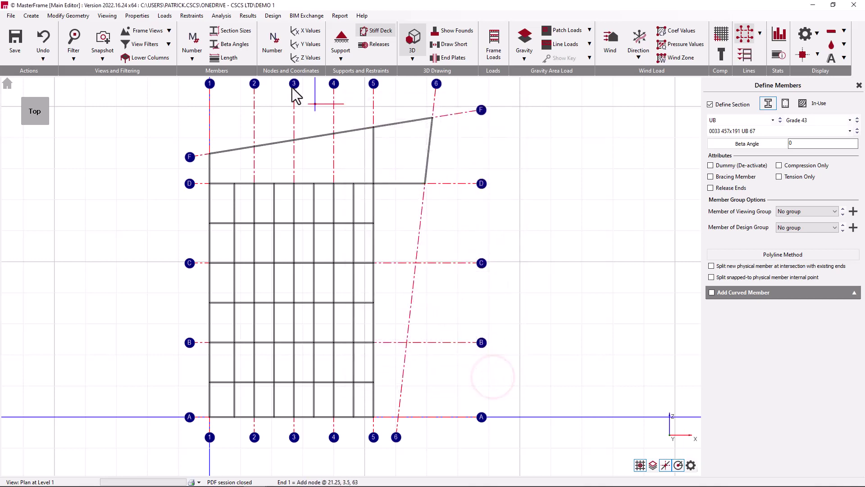
View the Floor Plan, isometric, front and right elevations, and check the snap settings
click(147, 32)
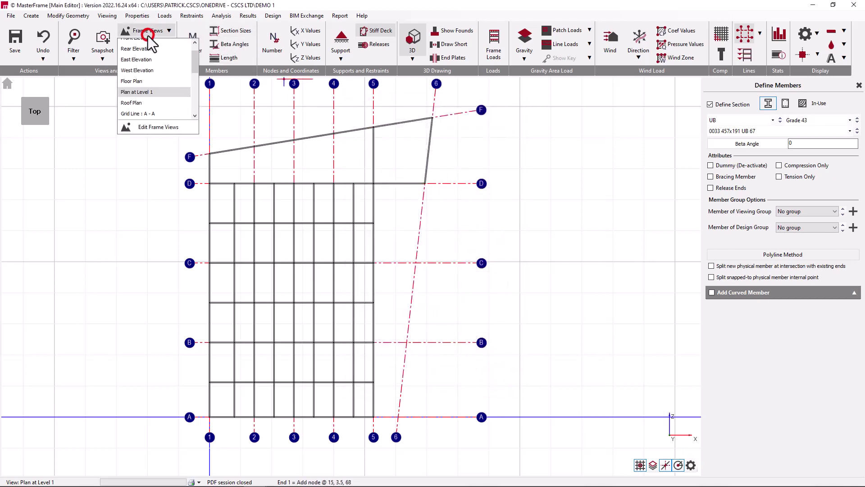
click(148, 82)
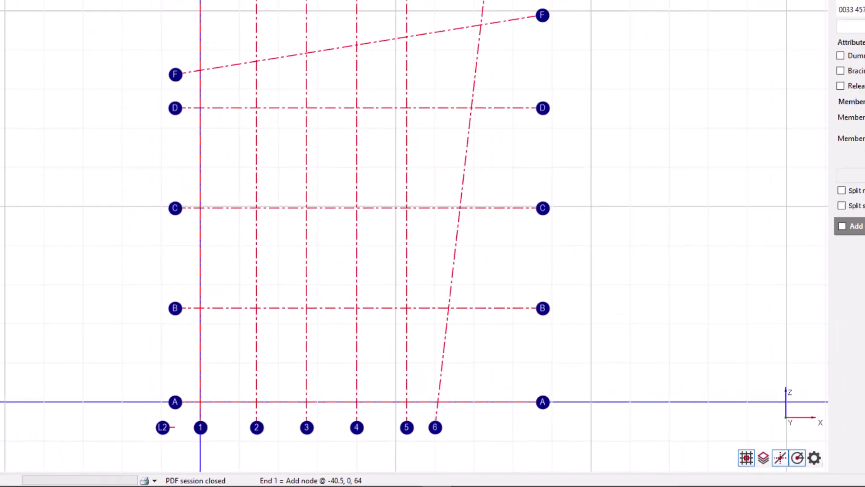
click(46, 122)
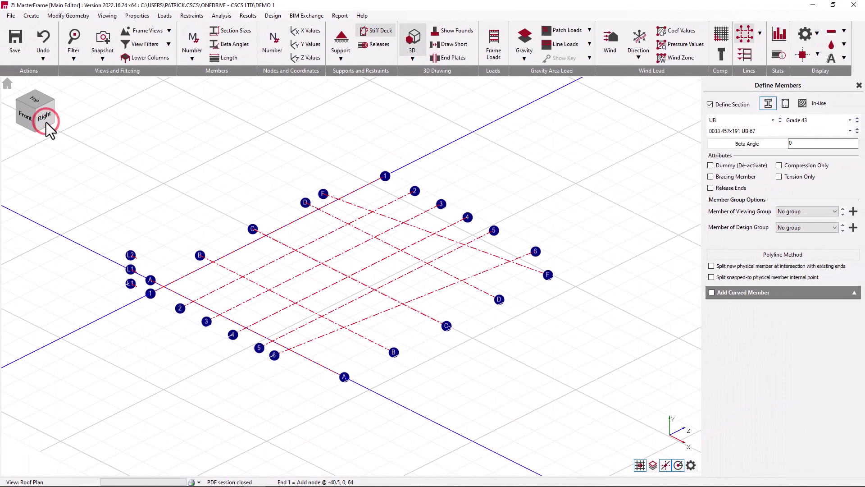
click(26, 115)
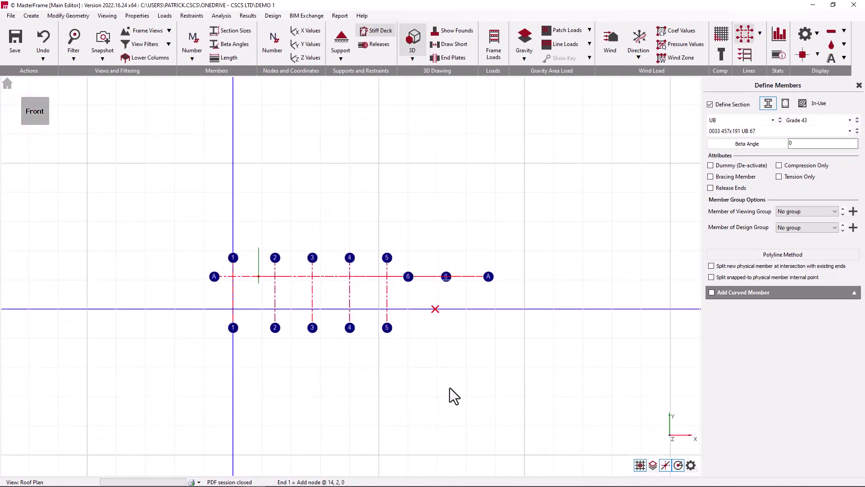
click(45, 112)
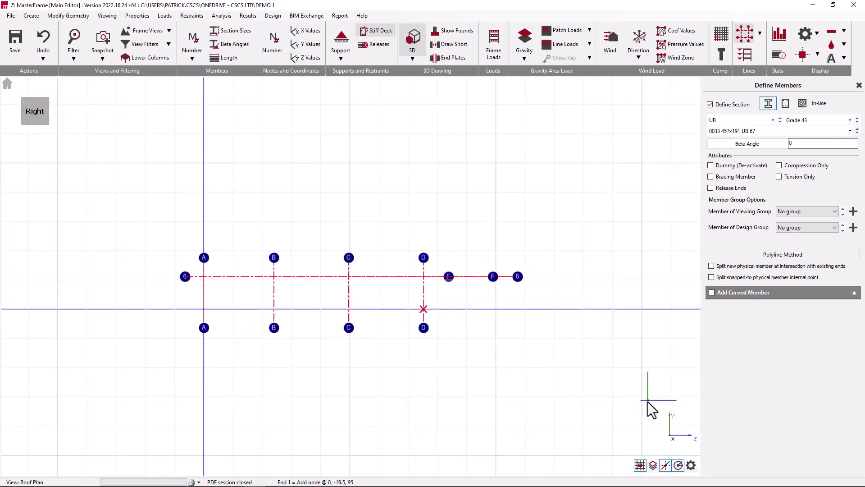
click(690, 465)
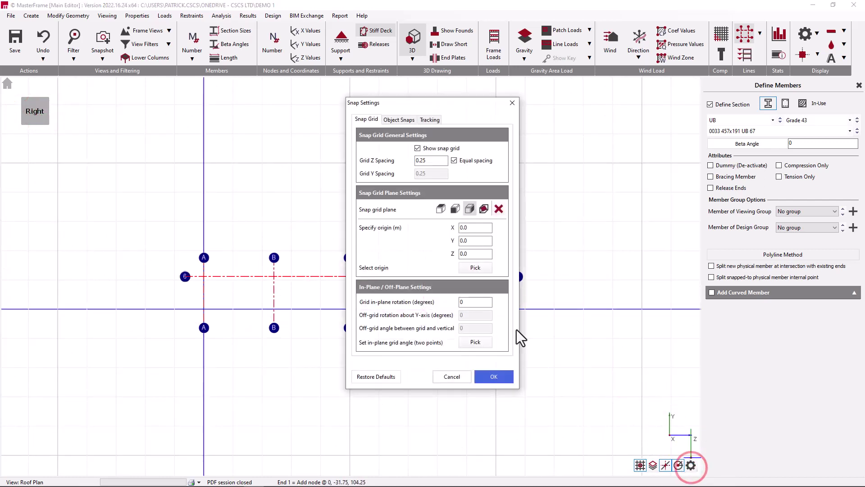
click(494, 378)
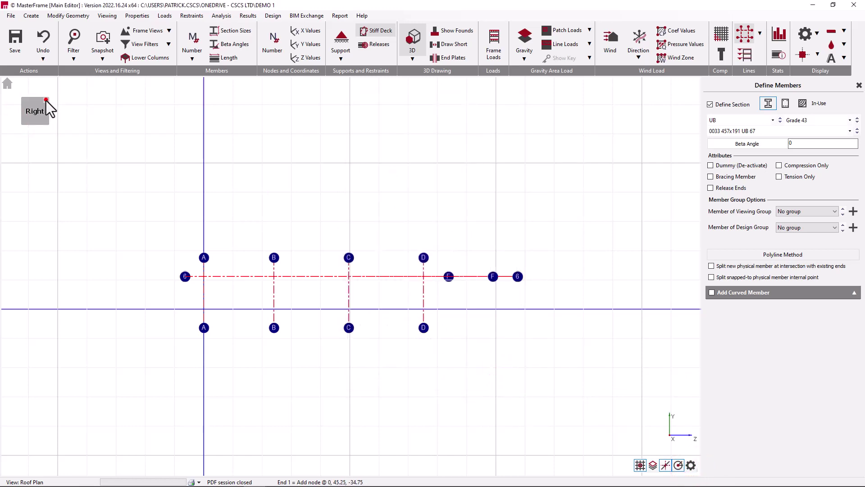
Return to isometric and top views, then cycle front, rear, east, west and gridline 1 elevations
click(18, 102)
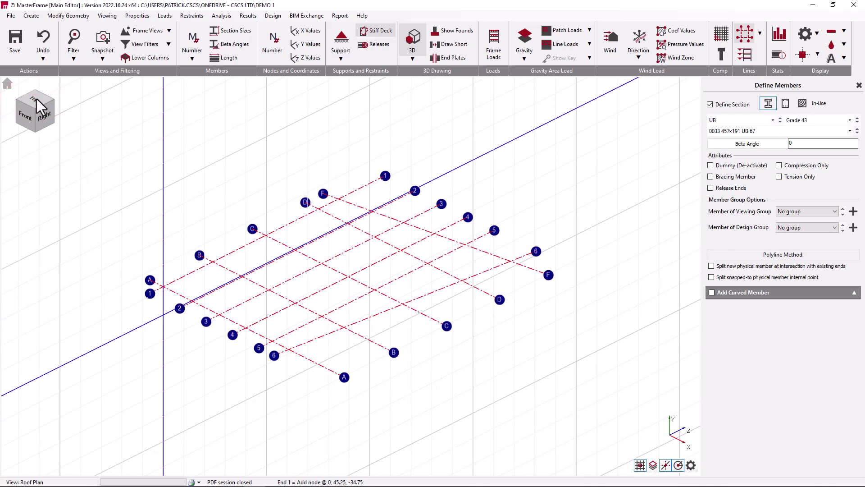
click(33, 99)
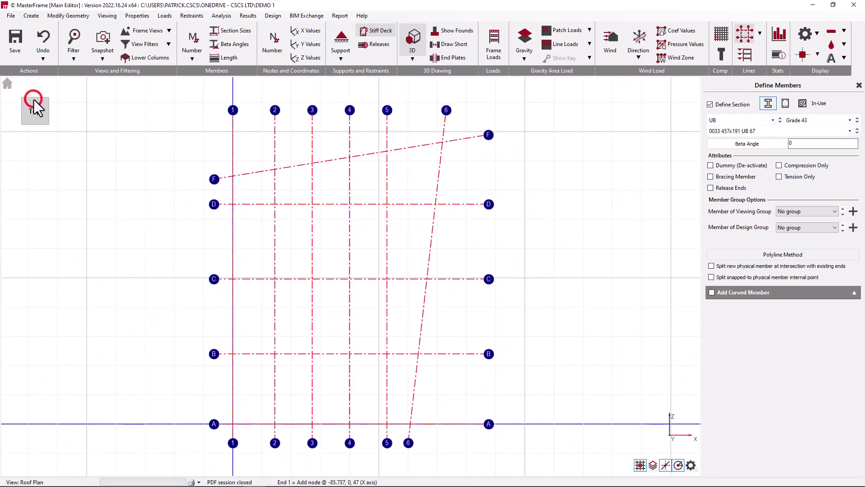
click(166, 29)
drag(191, 60, 177, 44)
click(170, 54)
click(166, 65)
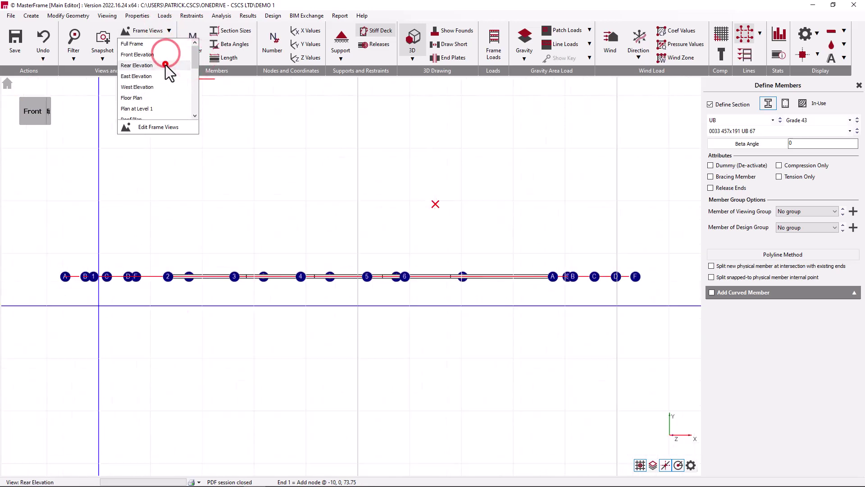
click(165, 76)
click(166, 87)
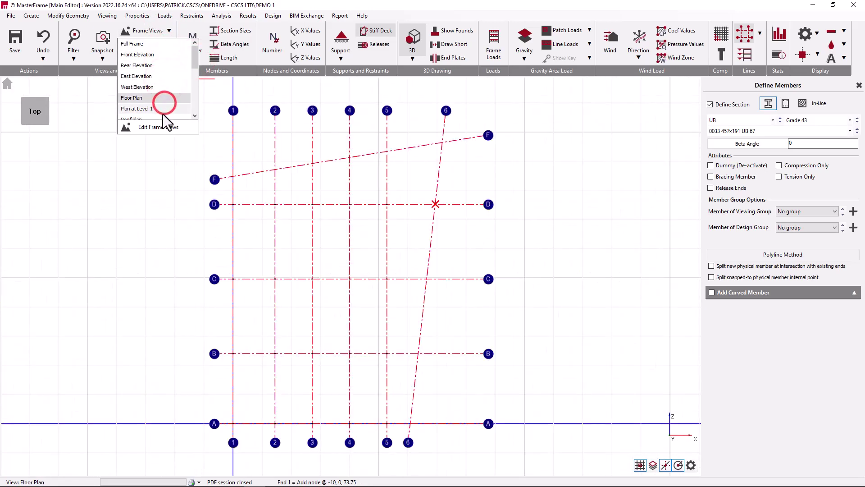
click(165, 98)
click(170, 86)
click(166, 44)
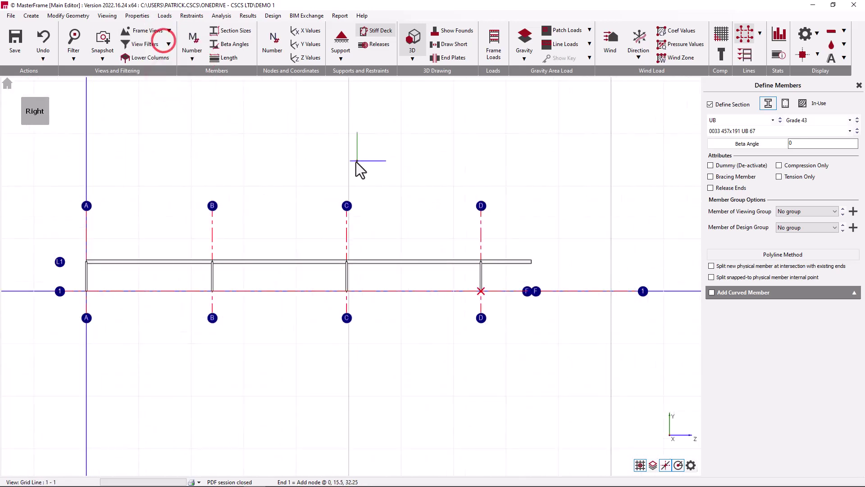
Switch to the Roof Plan view and bring up the 0.25 m snap settings
click(168, 30)
scroll(168, 86, up, 3)
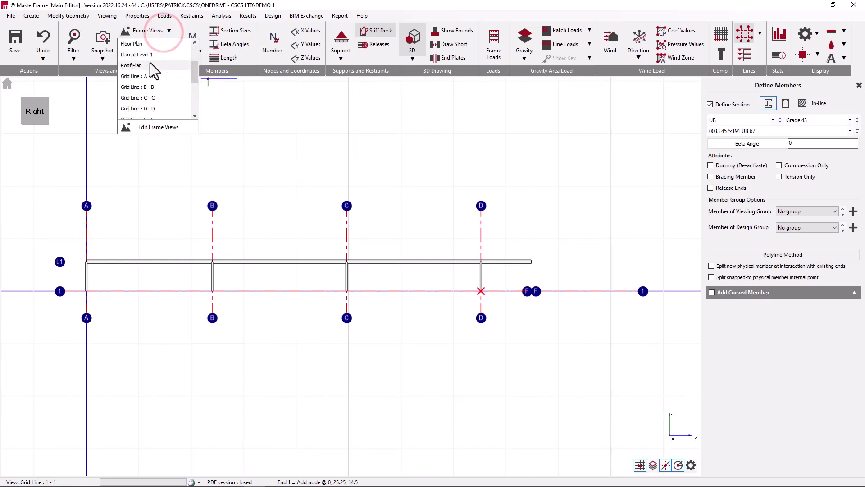
click(150, 63)
click(691, 465)
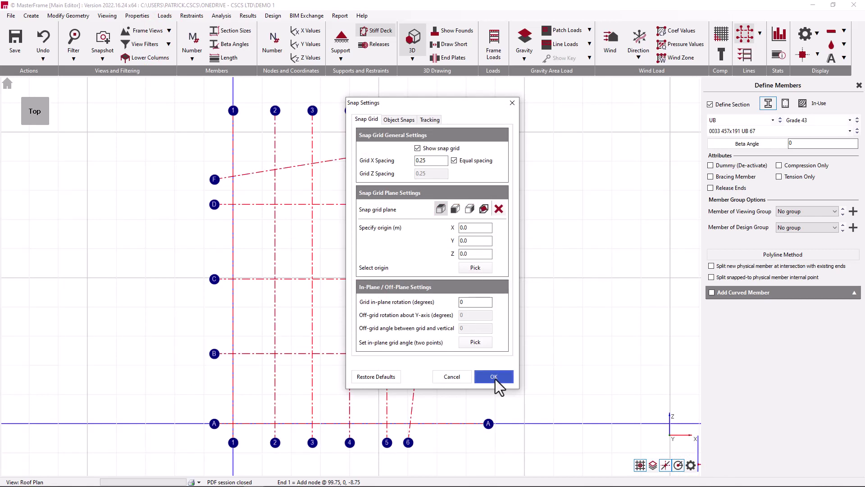
Start a beam at the line D node and rotate the snap grid 30° in-plane
click(464, 375)
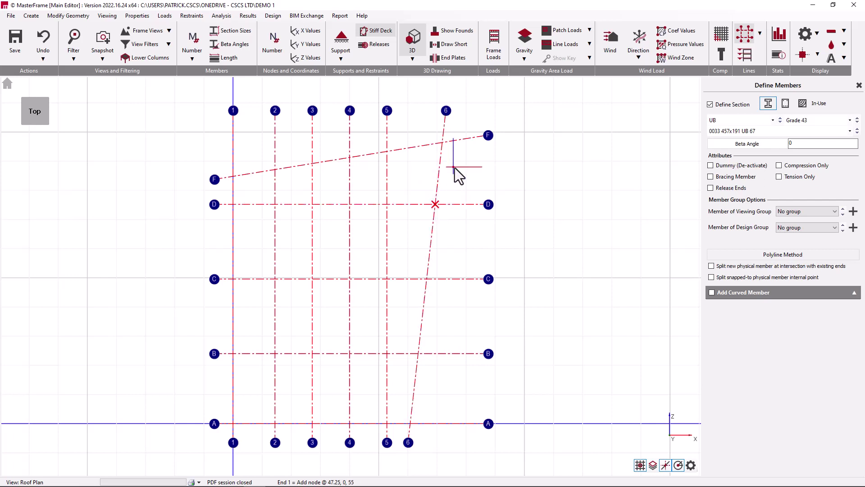
click(435, 205)
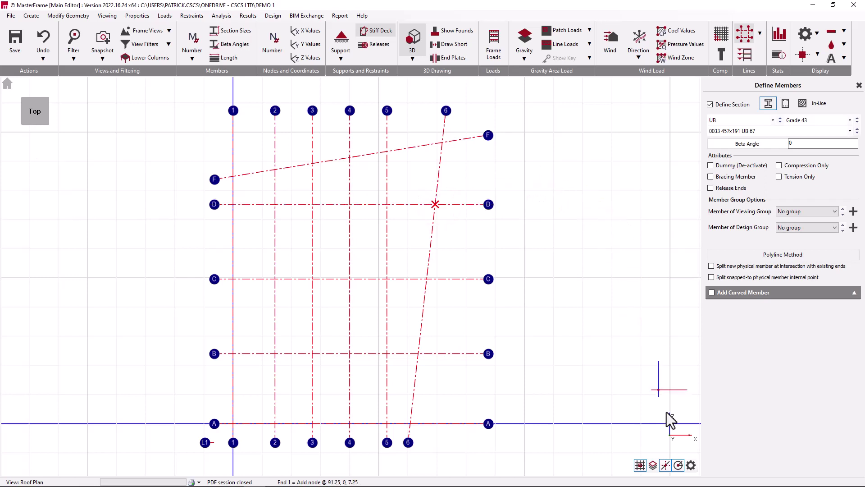
click(691, 464)
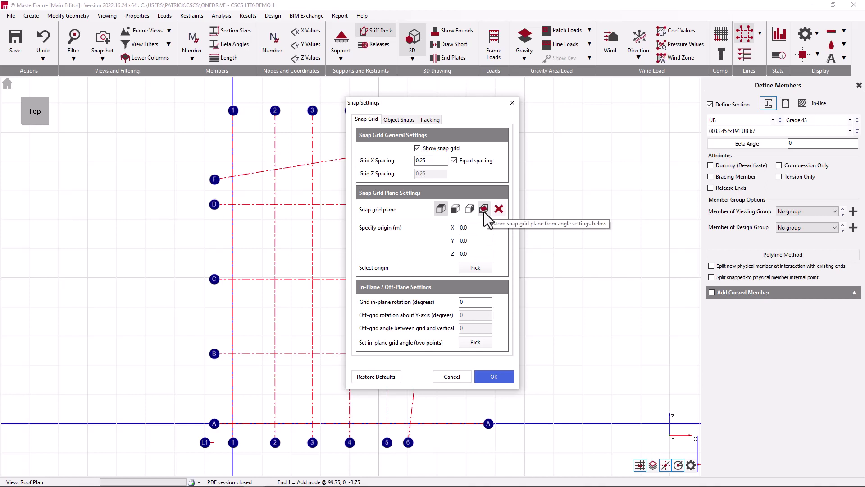
click(482, 302)
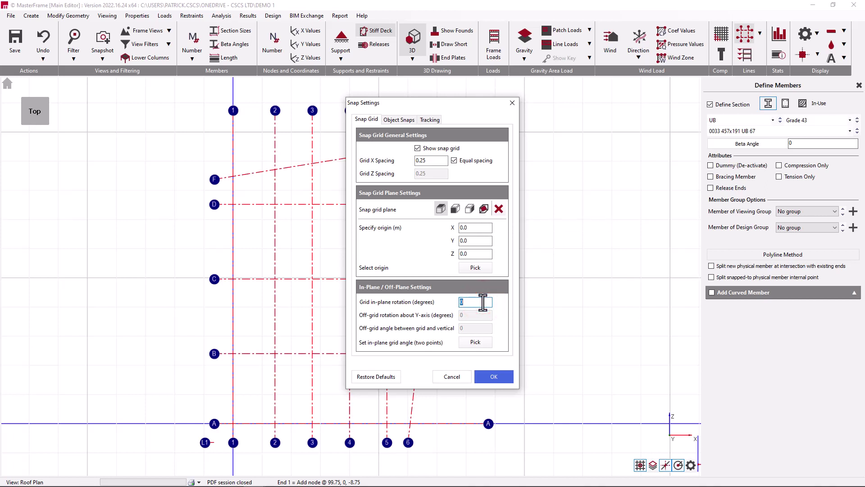
click(484, 377)
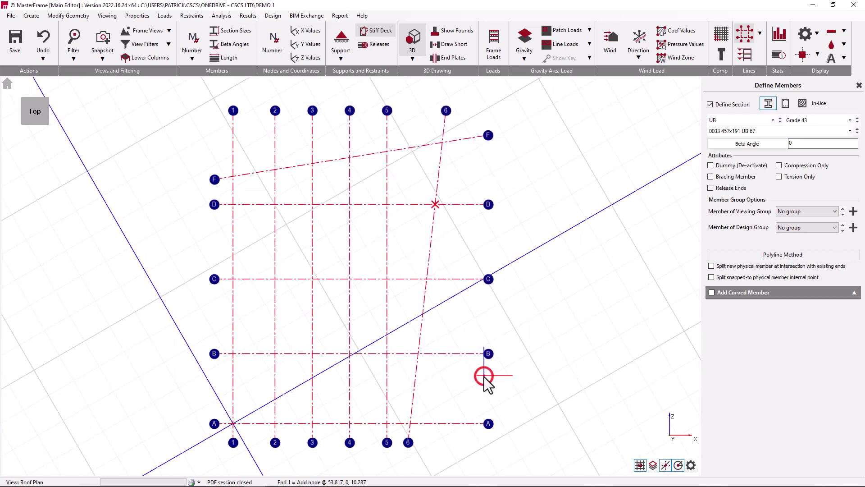
Tilt the snap grid to a custom plane at 7.5° about Y, then revert to X-Z with 0 rotation
click(690, 465)
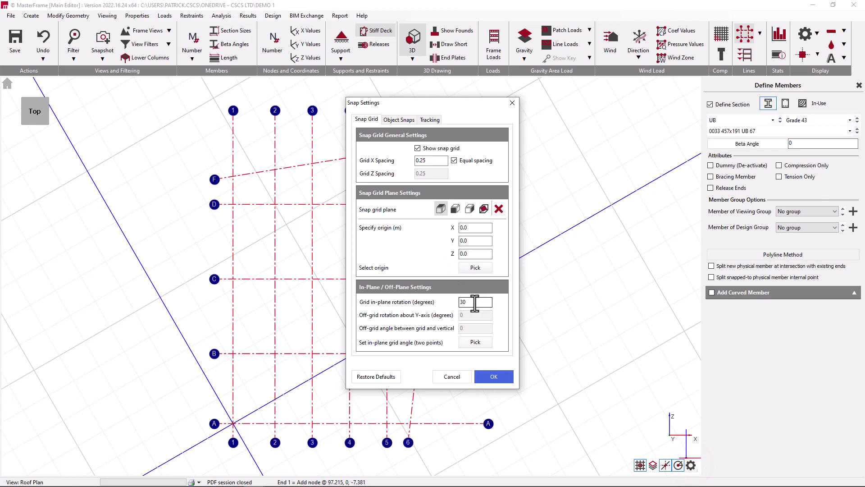
click(484, 208)
double_click(473, 315)
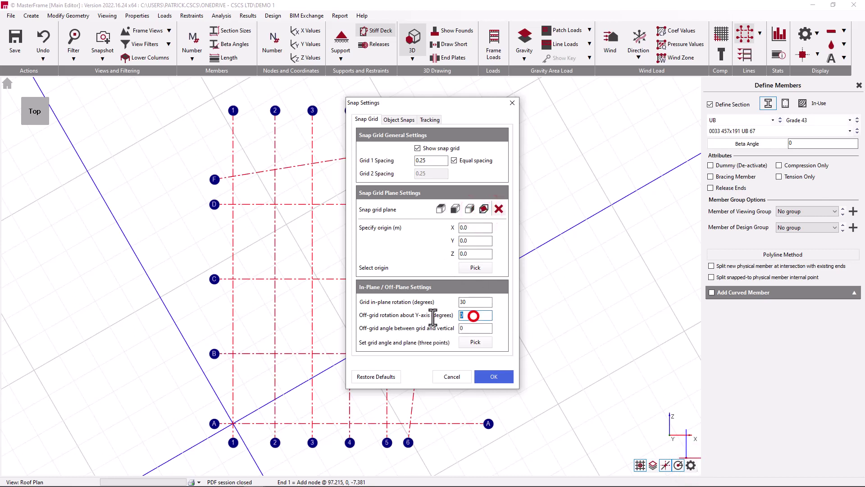
text(7.59)
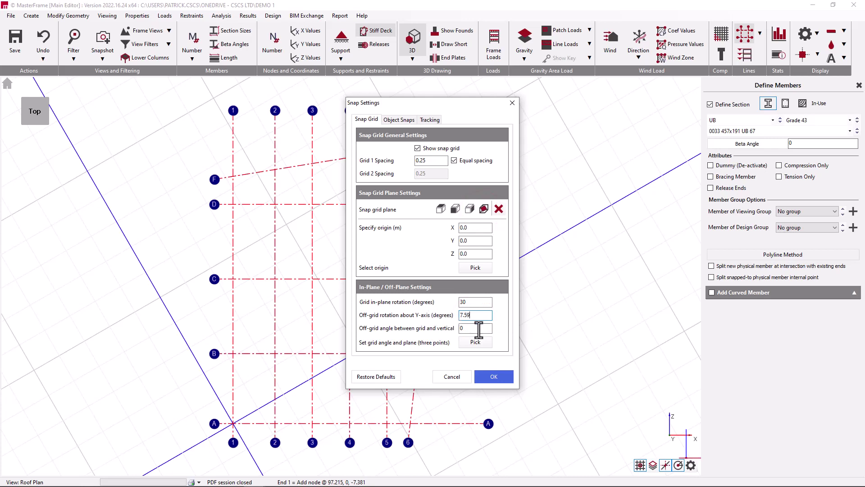
click(477, 328)
click(440, 208)
click(479, 303)
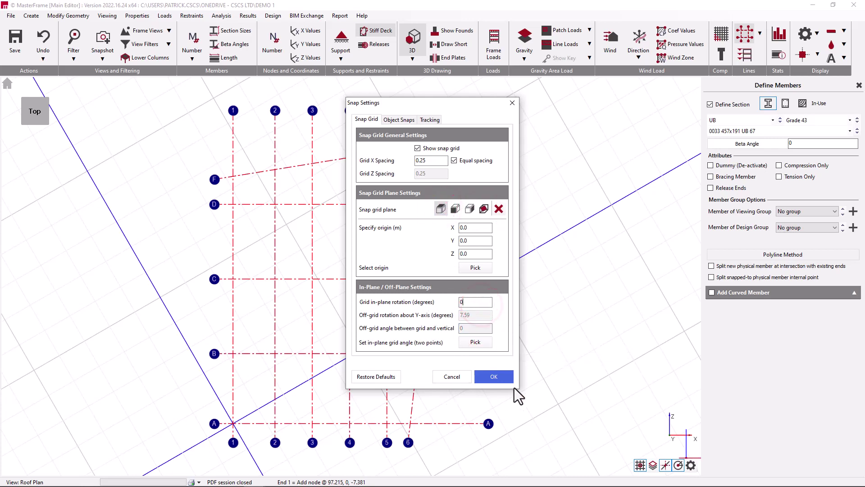
click(504, 378)
On Plan at Level 1, start a gridline 5 beam at the sloped edge beam, tracked 1.5 m
click(169, 30)
click(144, 99)
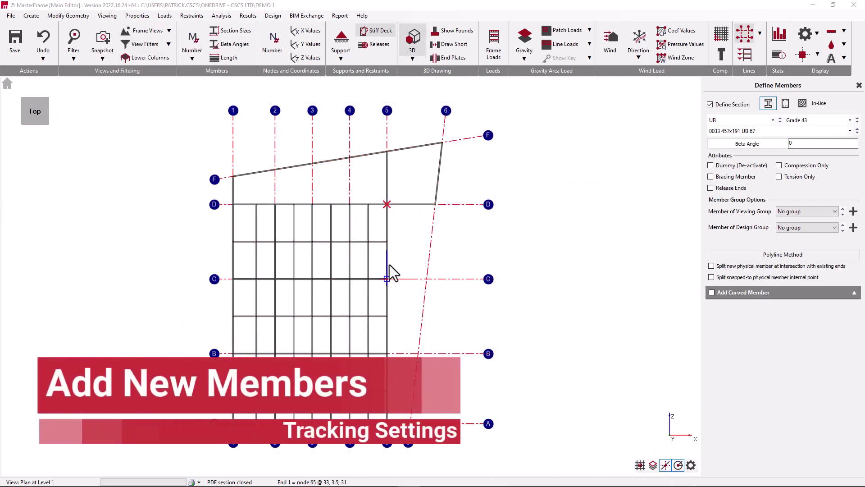
scroll(382, 201, up, 3)
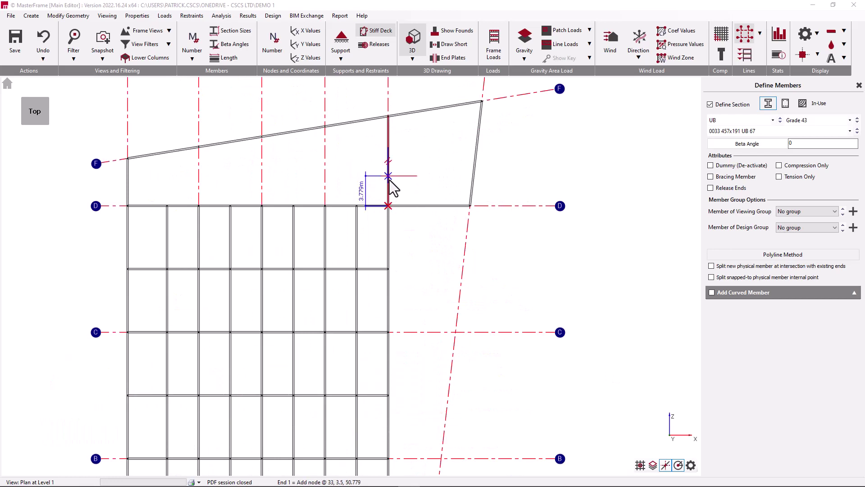
click(388, 117)
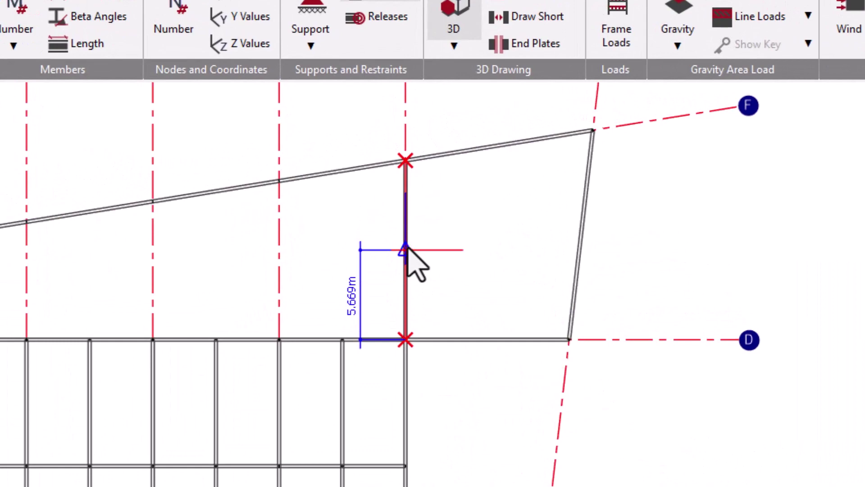
scroll(407, 338, up, 2)
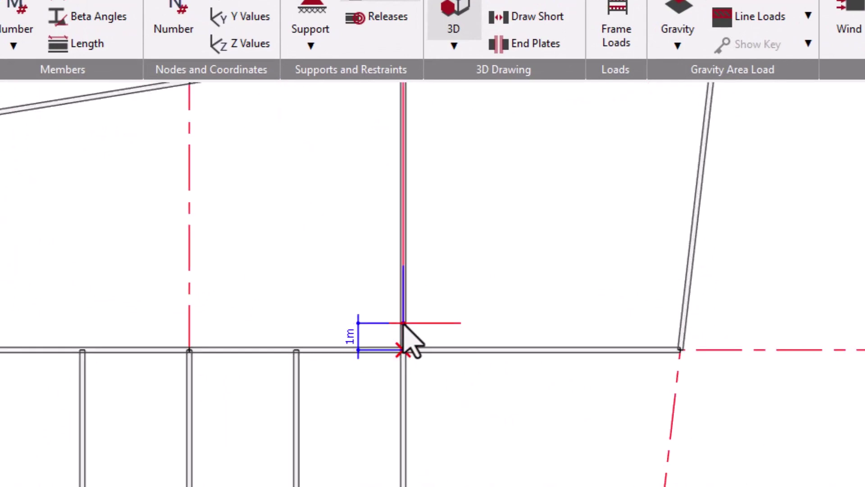
text(1.5)
key(Return)
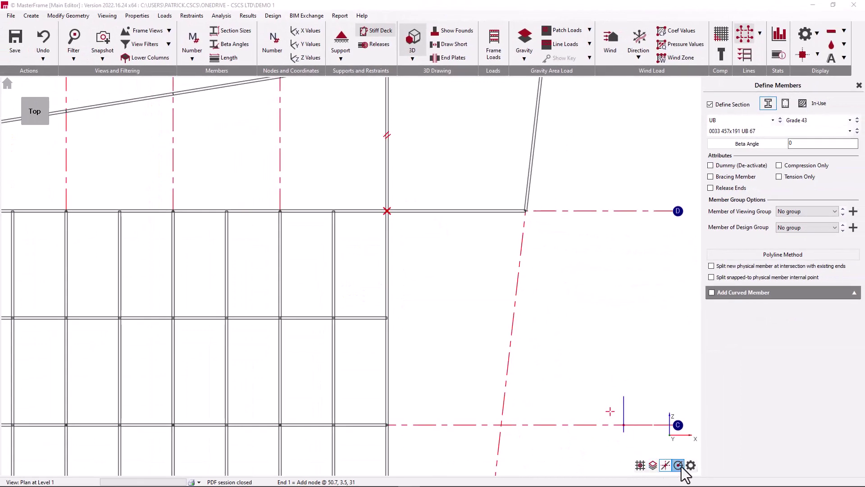
Turn on third-point member snapping and set the along-member snap spacing to 0.1 m
click(678, 465)
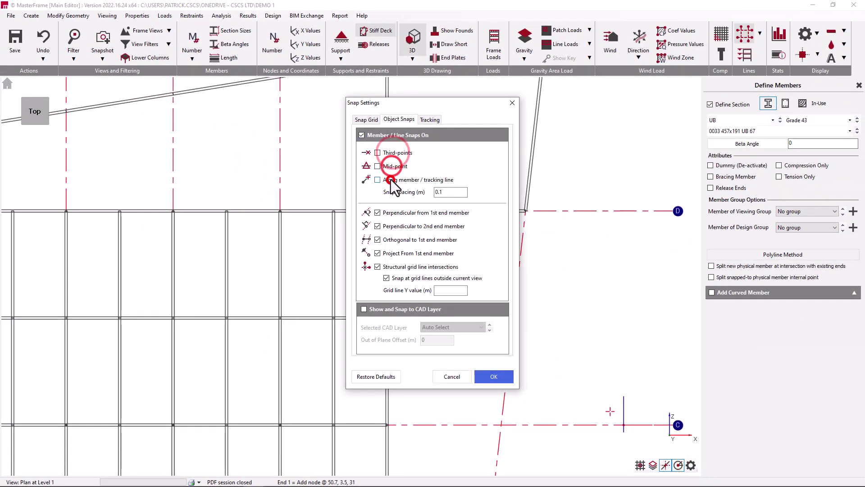
click(387, 153)
click(450, 191)
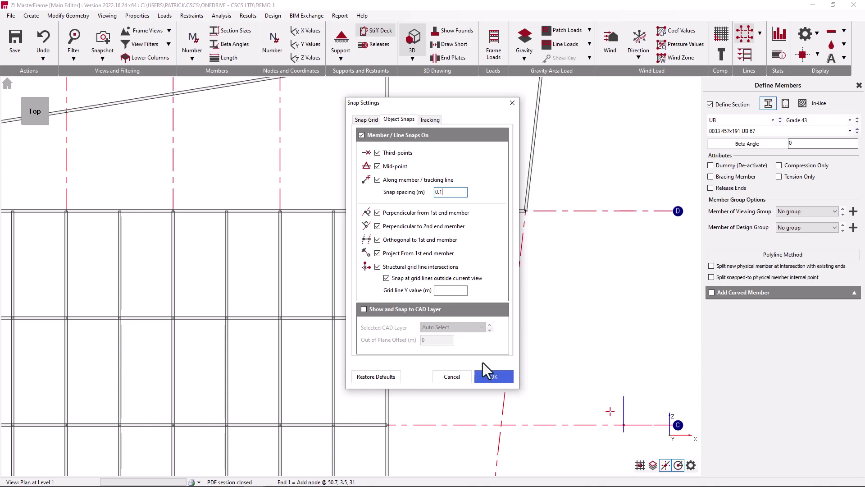
click(484, 375)
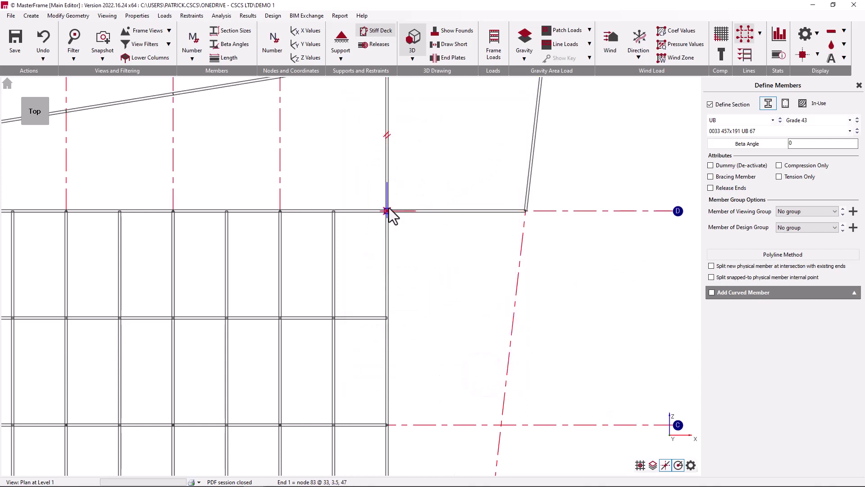
Place node 86 at 3.5 m along the grid 5 beam, then start a new beam there
scroll(387, 198, up, 3)
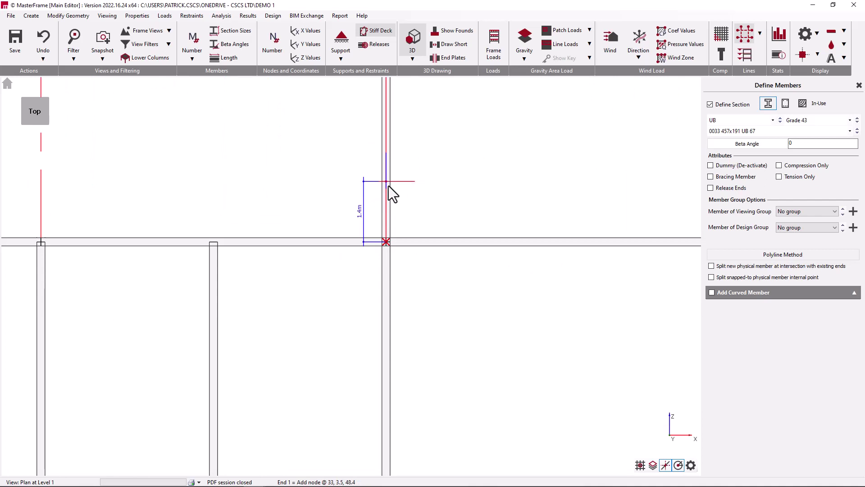
scroll(388, 187, down, 3)
scroll(388, 189, down, 5)
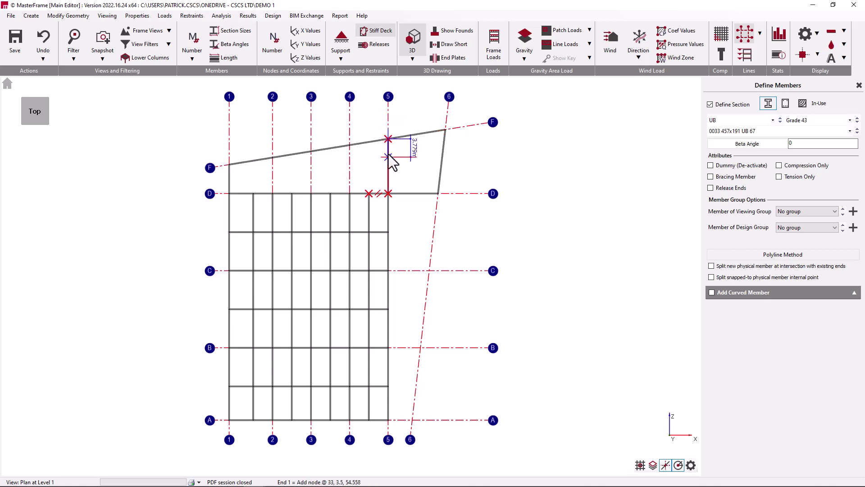
scroll(388, 155, up, 2)
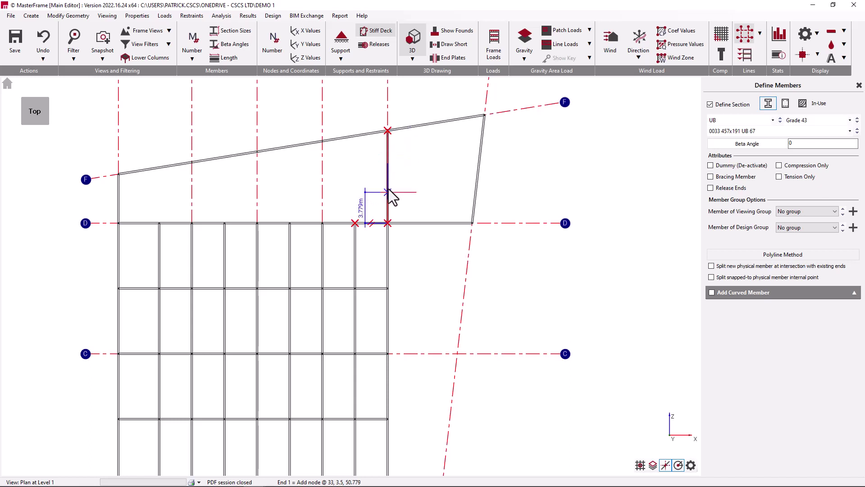
scroll(390, 192, up, 3)
click(387, 267)
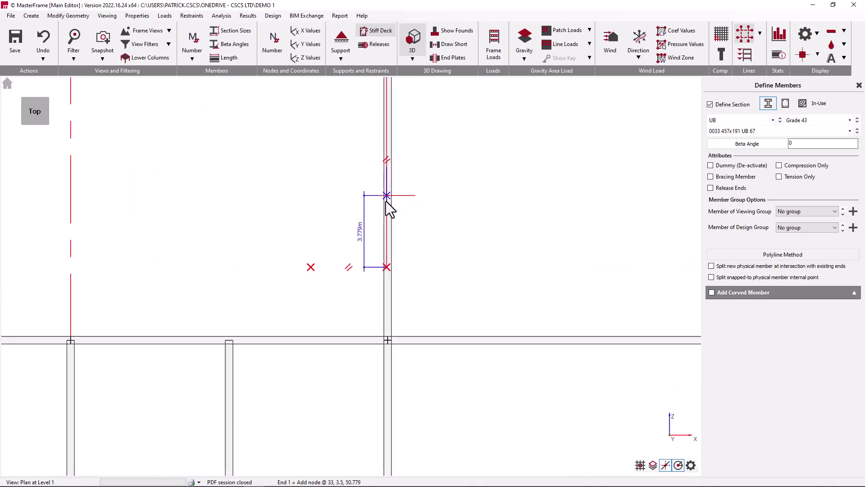
scroll(385, 201, up, 5)
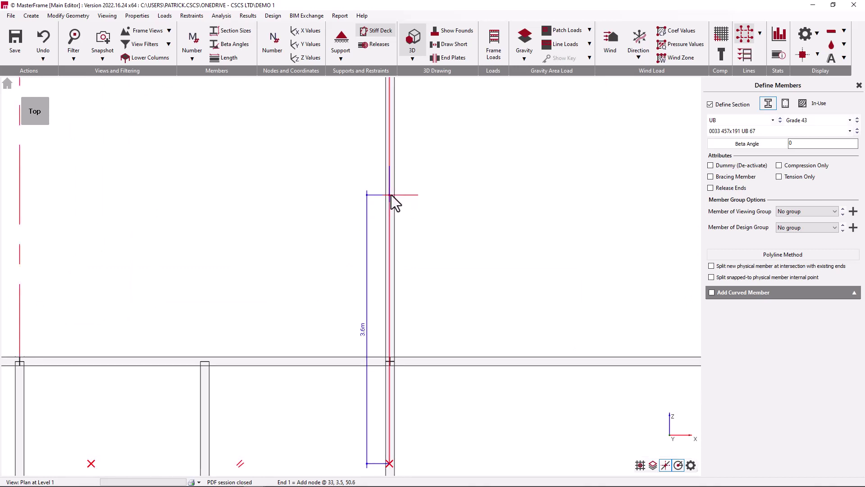
scroll(393, 201, down, 1)
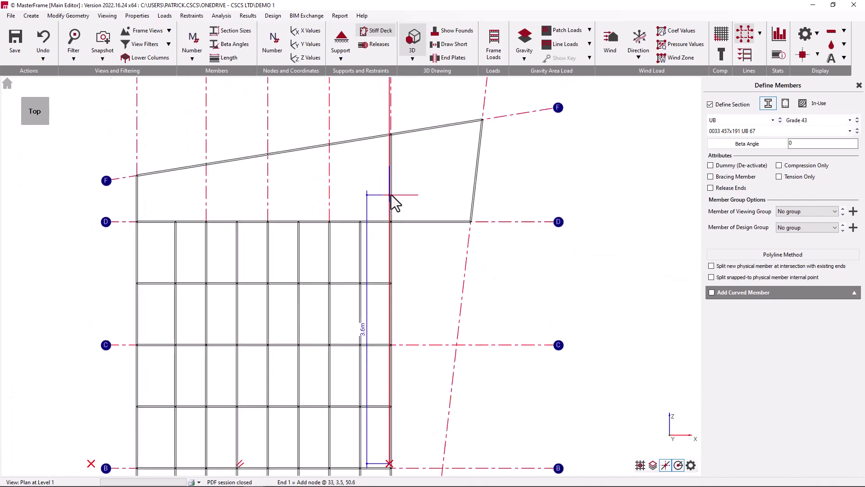
scroll(391, 196, up, 1)
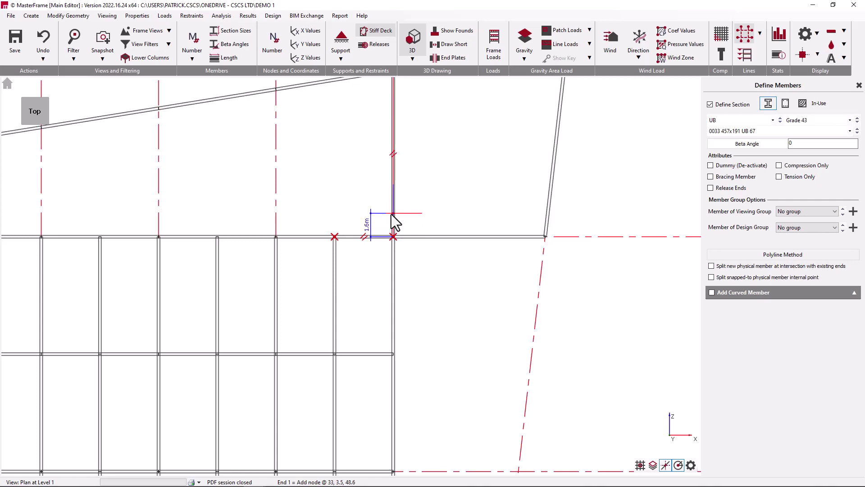
text(3.5)
key(Return)
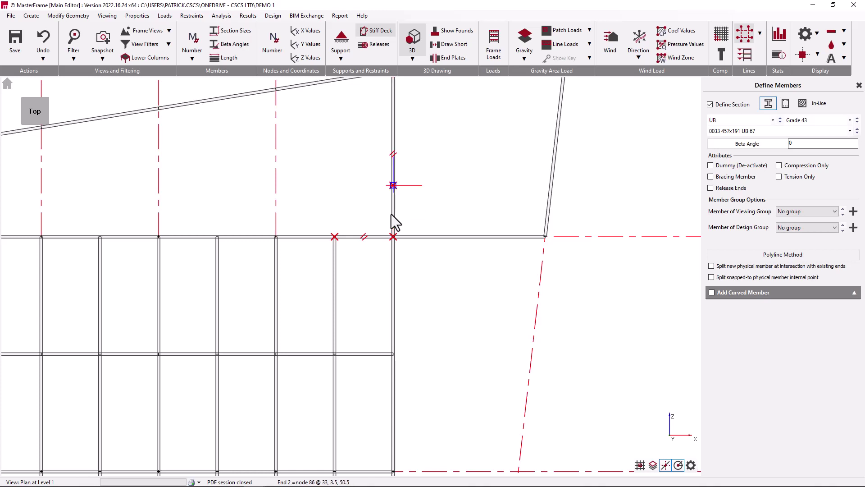
key(Escape)
click(399, 188)
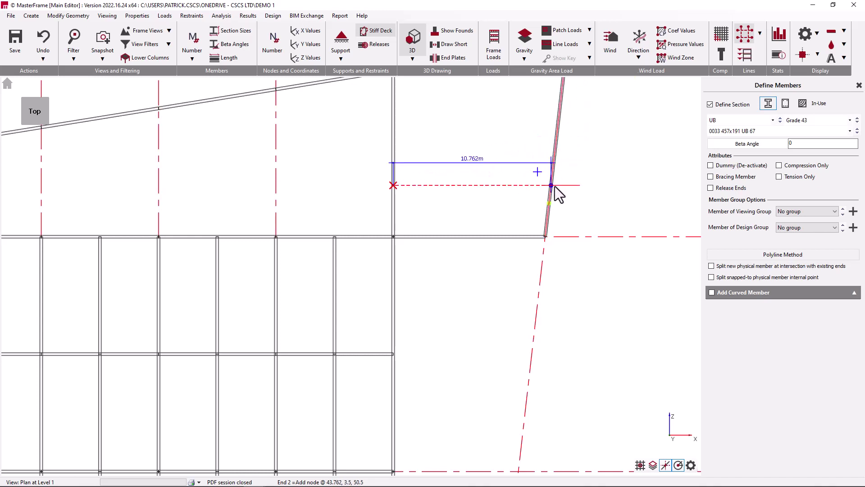
click(46, 122)
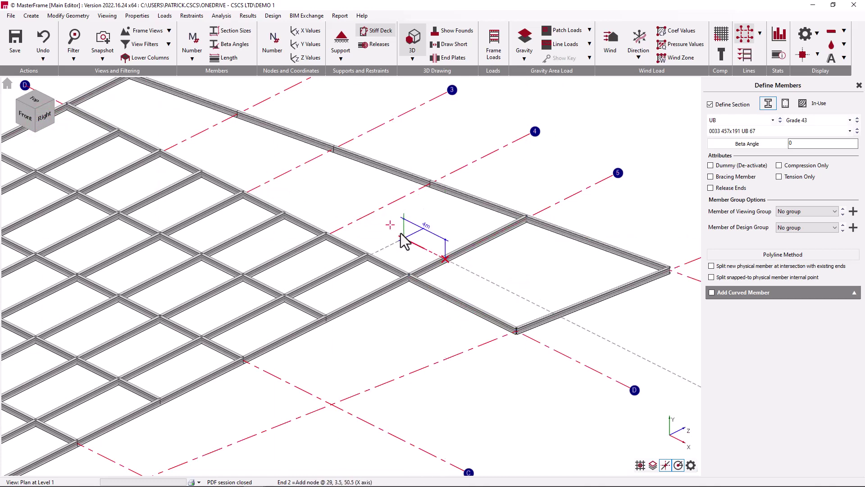
click(34, 100)
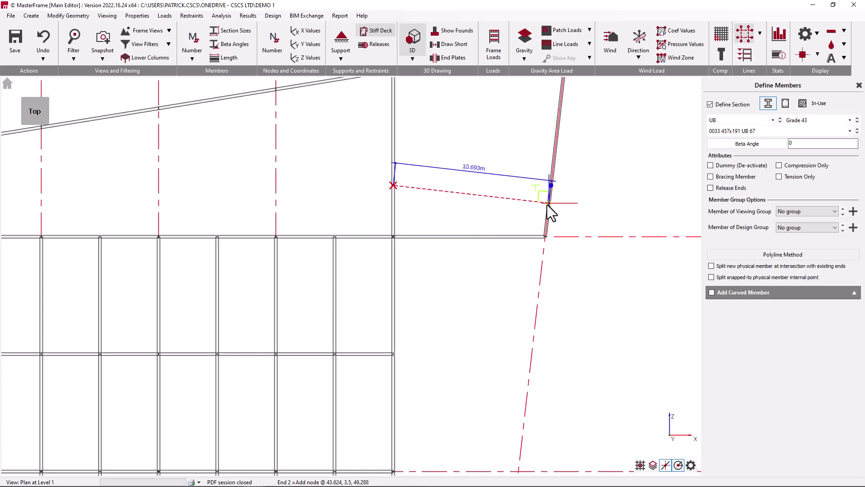
Finish the cross beam on the sloped right edge and add two infill beams down from the sloped top
click(547, 204)
scroll(487, 306, down, 2)
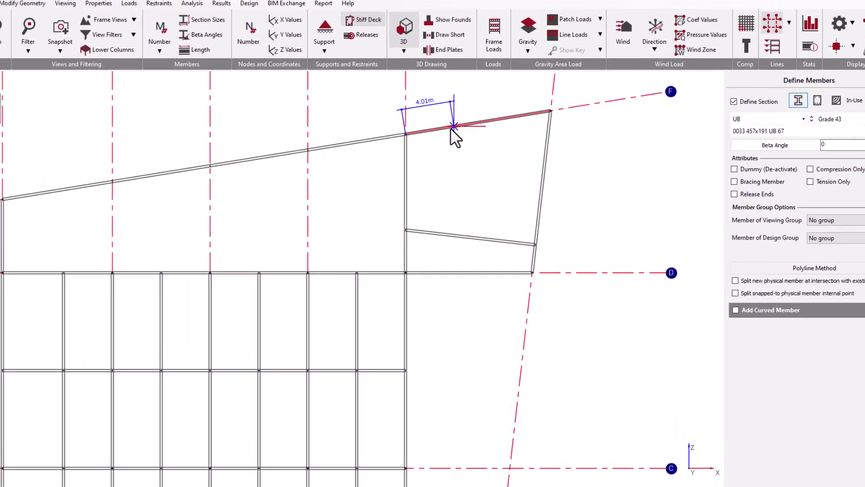
click(450, 127)
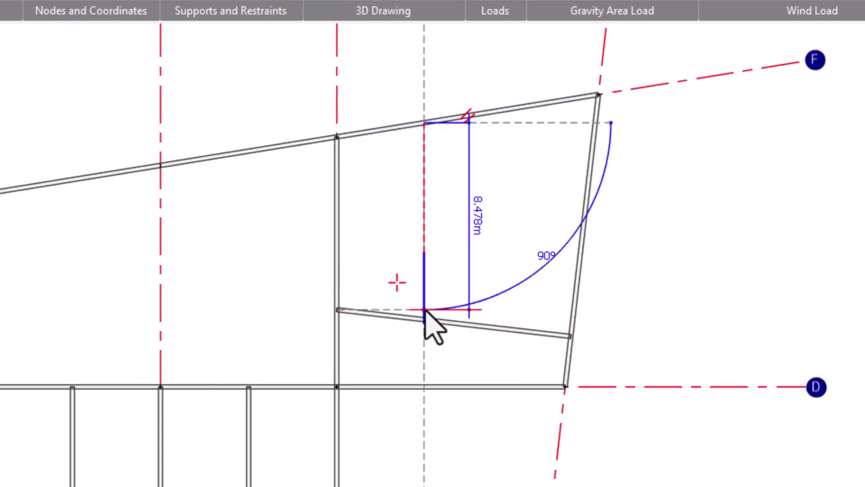
click(401, 315)
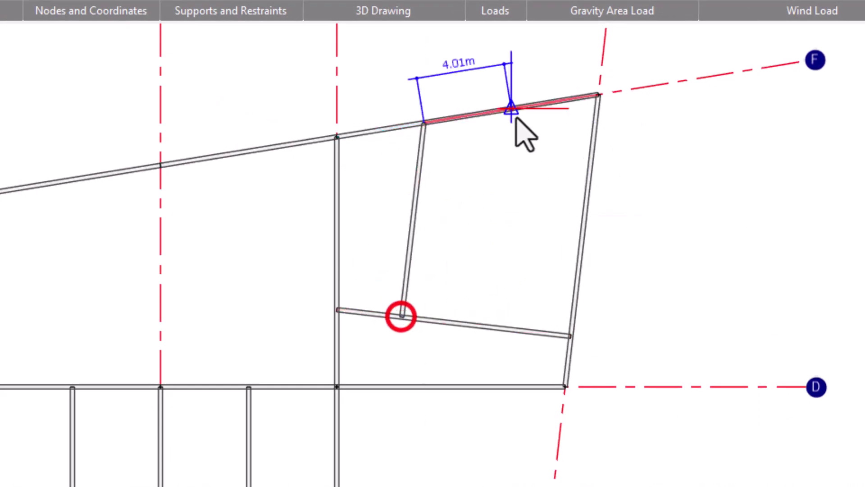
click(515, 116)
click(446, 322)
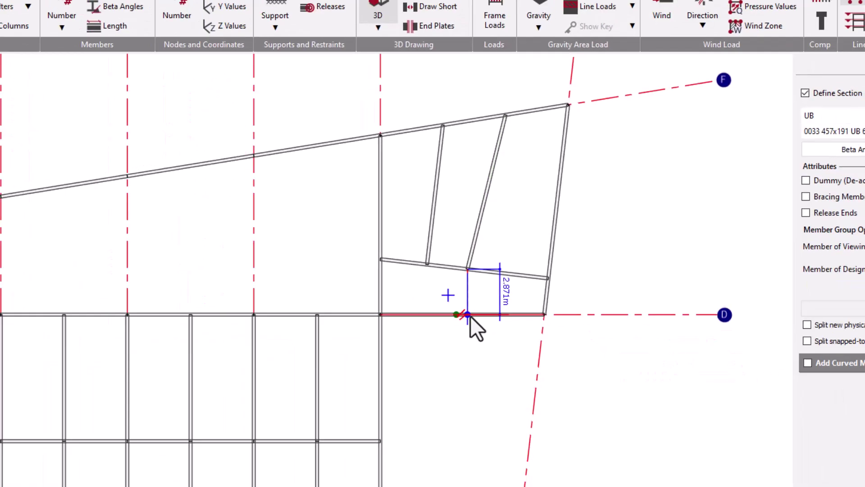
Extend the diagonal to line D, then try a 7.5 m beam from the top-right corner and undo it
scroll(460, 313, up, 3)
click(457, 314)
scroll(459, 314, down, 3)
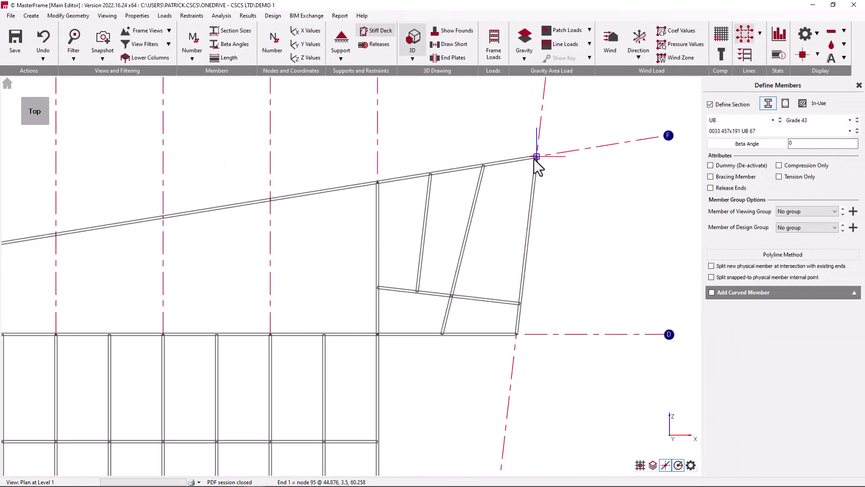
click(536, 157)
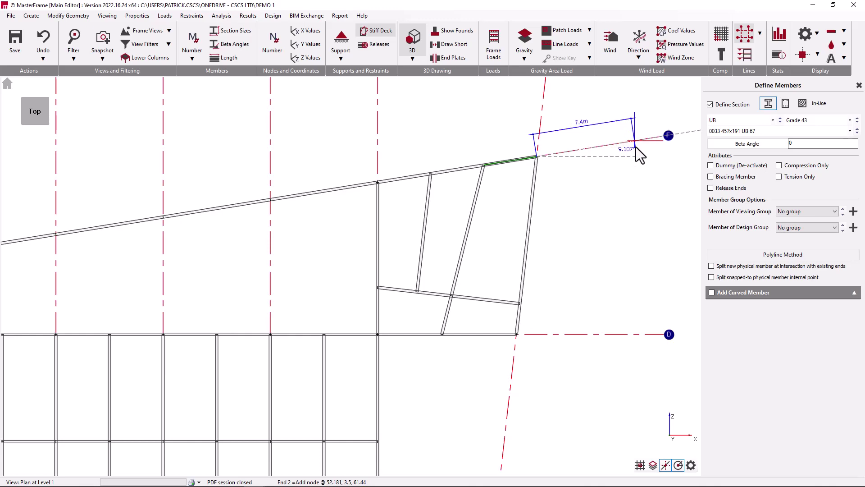
text(7.5)
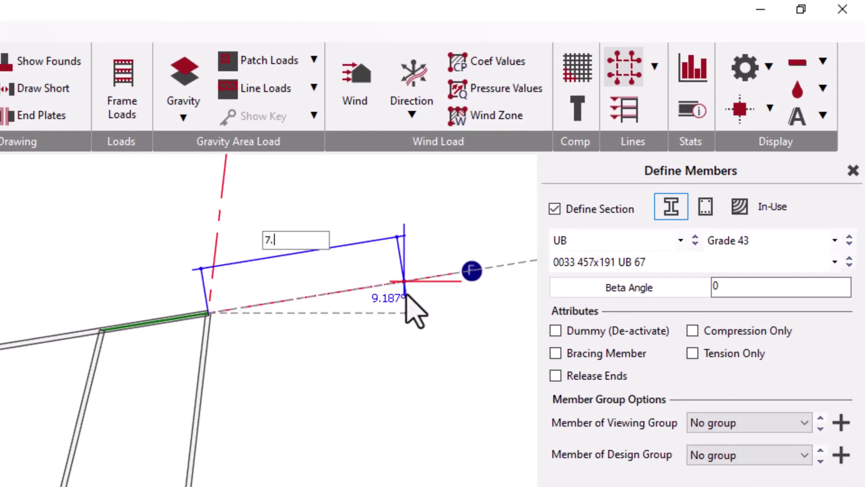
key(Return)
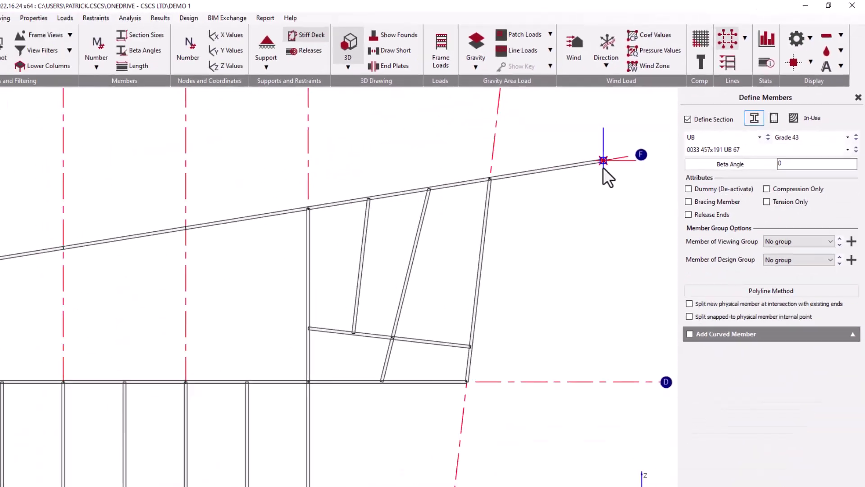
click(42, 36)
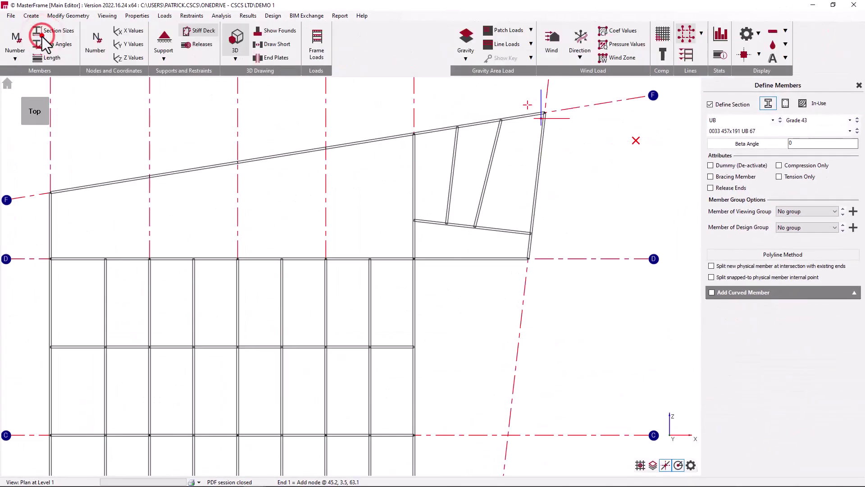
Undo the recently added infill beams, briefly redoing and re-undoing the last one
click(42, 37)
click(43, 59)
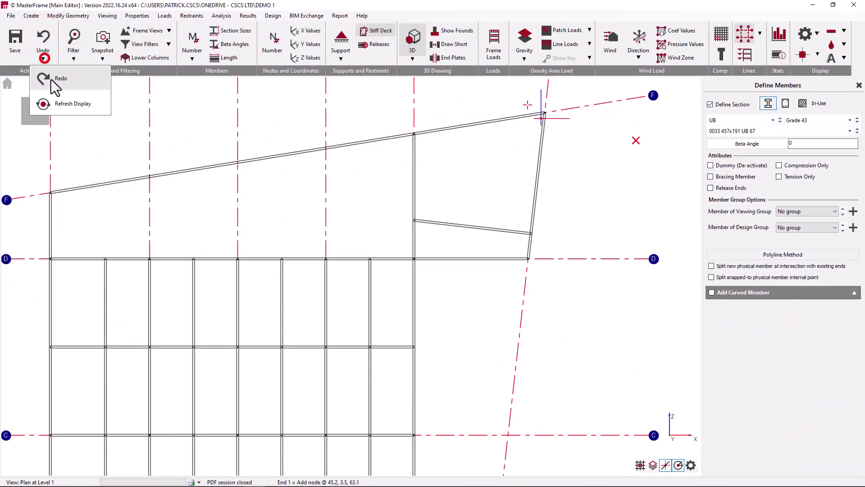
click(44, 77)
click(43, 40)
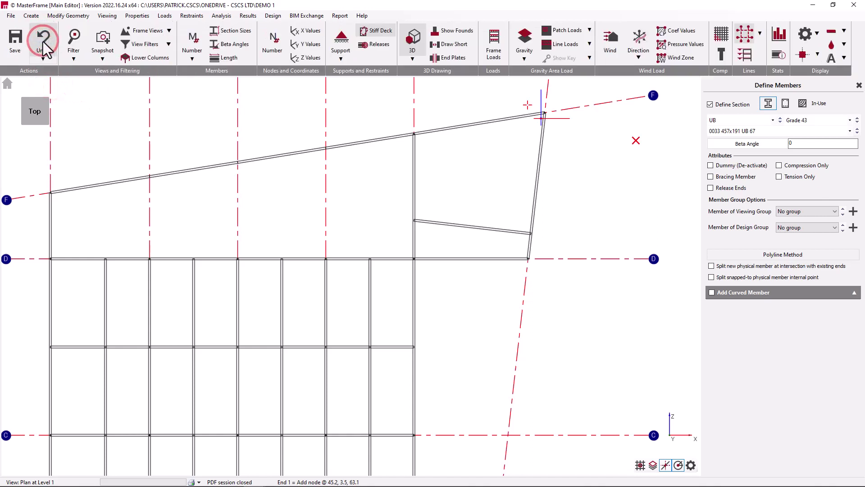
Add a beam from grid 5 to the sloped right edge and a short beam between the cross beams
click(414, 203)
click(532, 192)
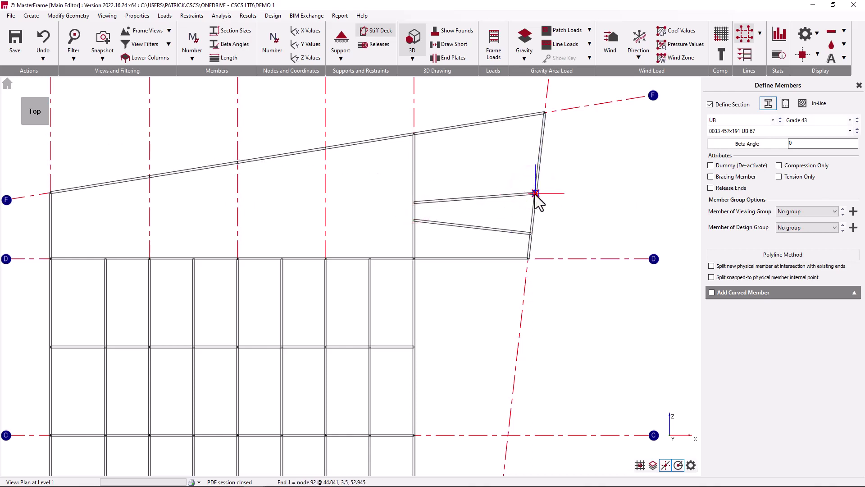
click(534, 194)
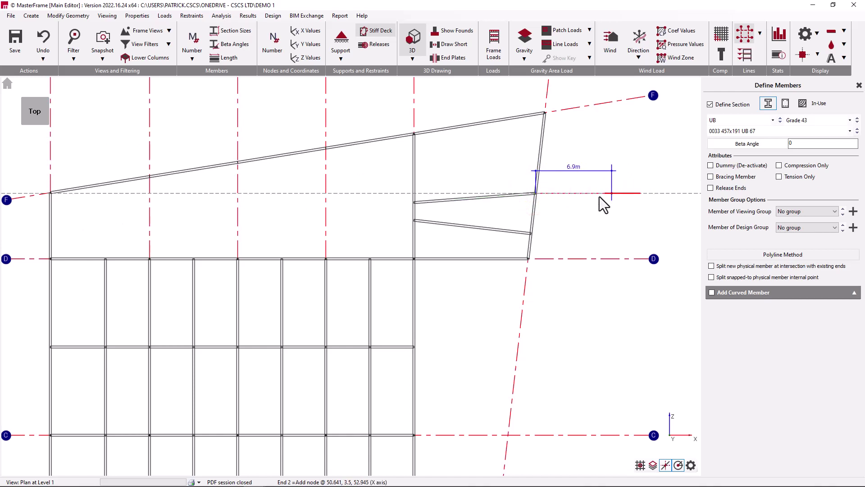
key(Escape)
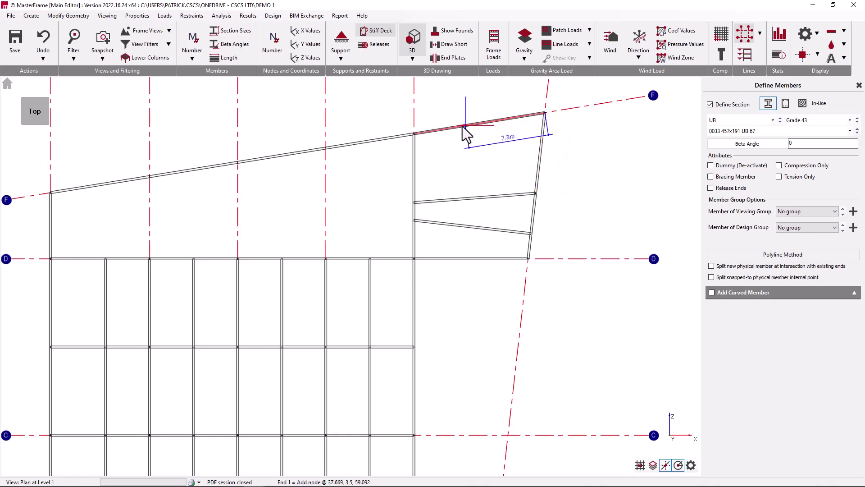
click(545, 112)
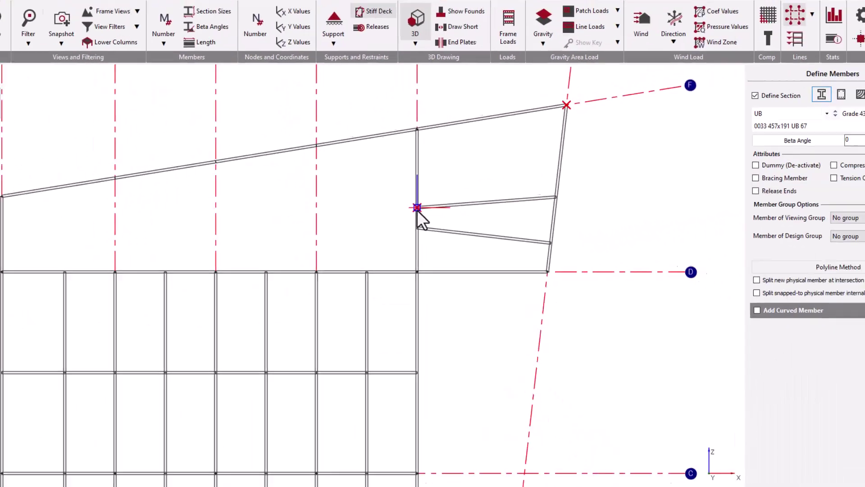
click(432, 233)
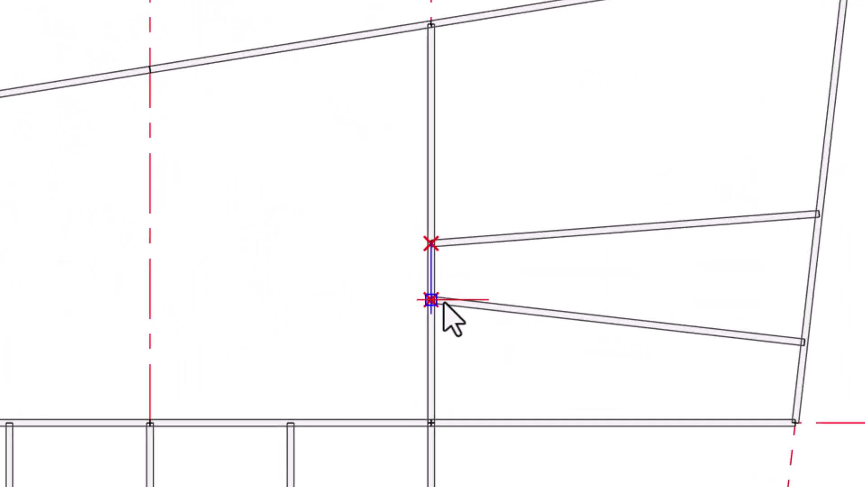
click(431, 300)
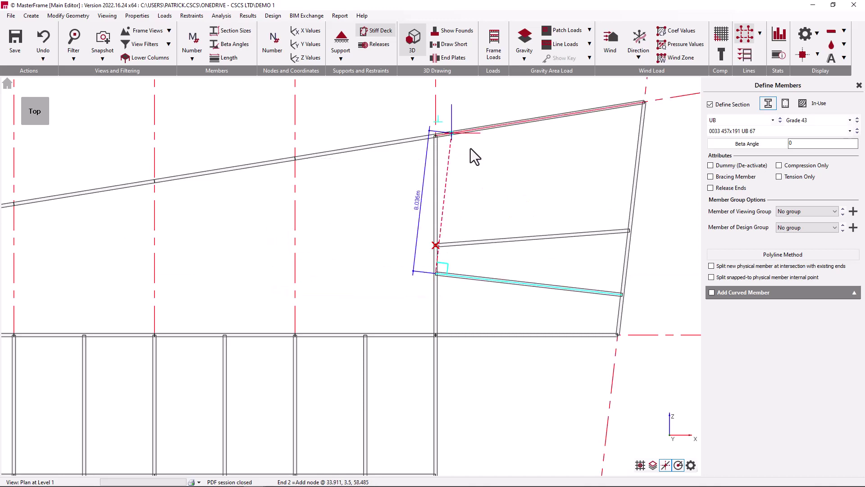
Untick Perpendicular to line tracking and Extension tracking line in the tracking settings
click(690, 465)
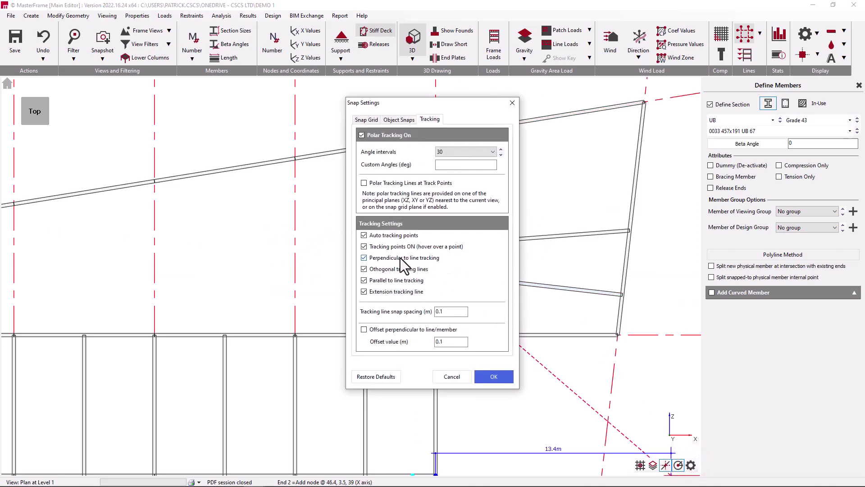
click(400, 258)
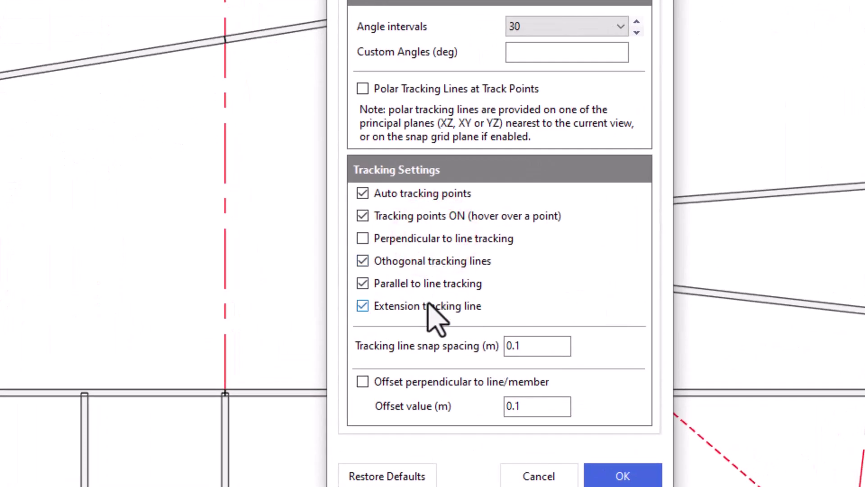
click(427, 309)
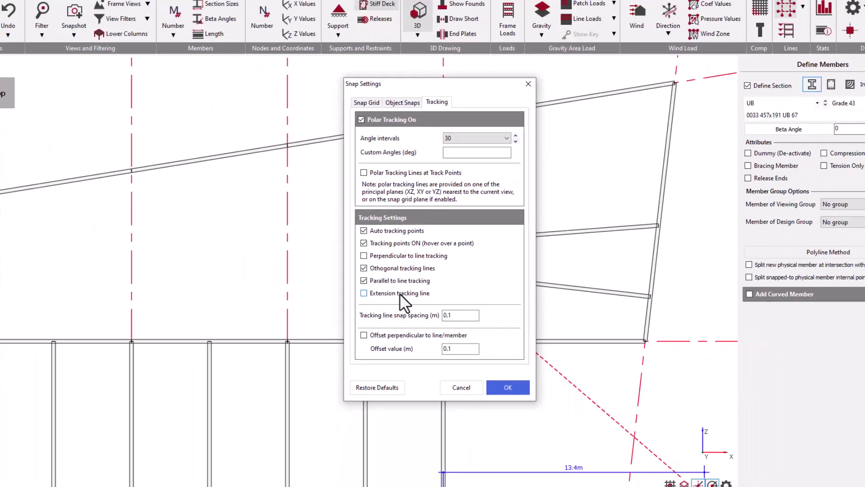
click(623, 476)
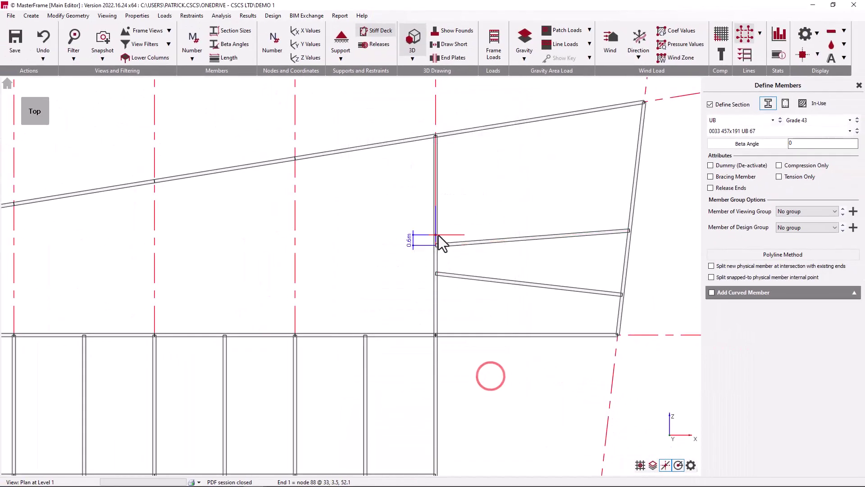
mouse_move(431, 242)
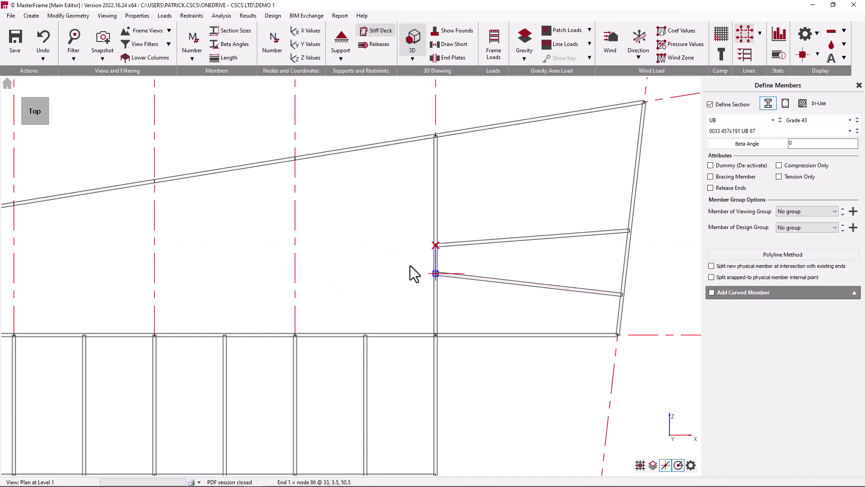
Add a beam from a node 2 m further up the grid 5 member to the sloped edge member
click(690, 465)
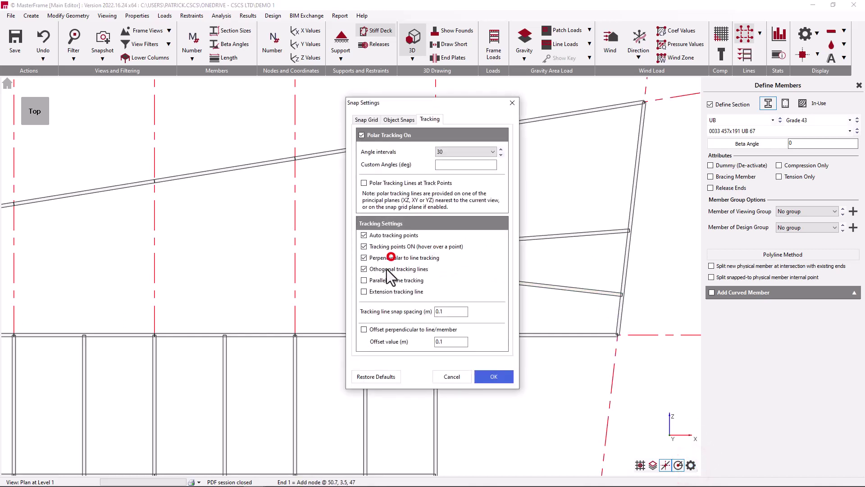
key(Return)
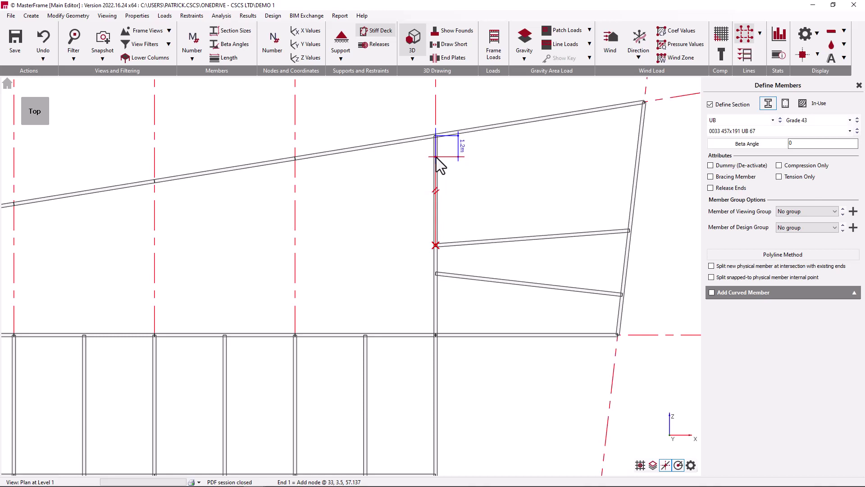
text(2)
key(Return)
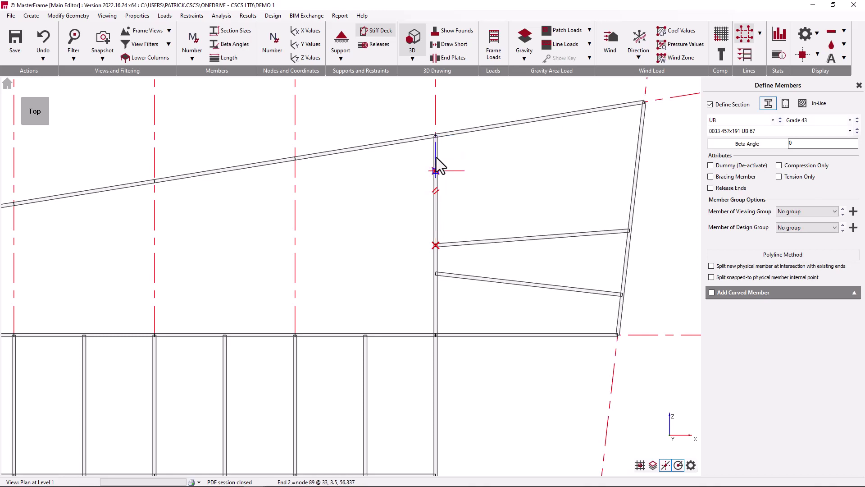
click(436, 158)
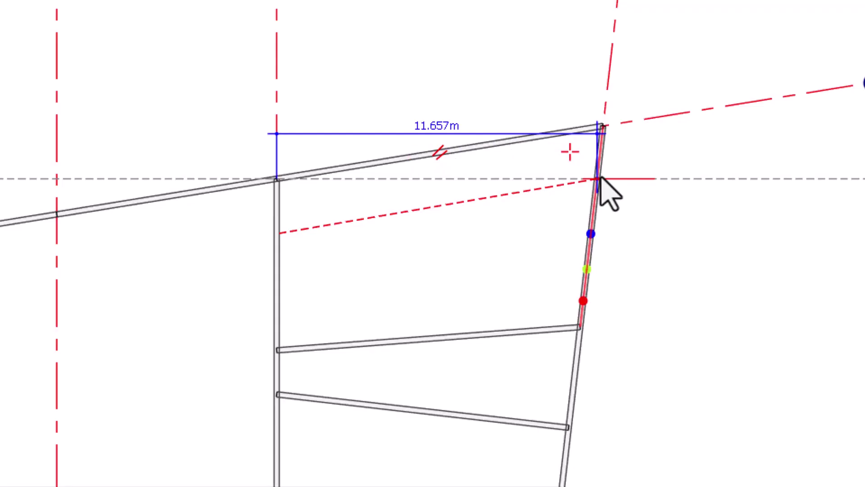
click(601, 178)
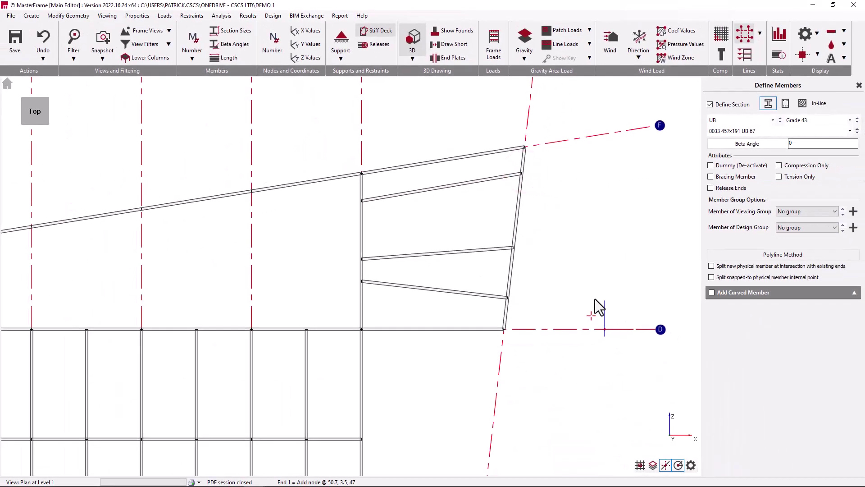
Check the snap settings and the right-click snap options list without changing anything
click(691, 465)
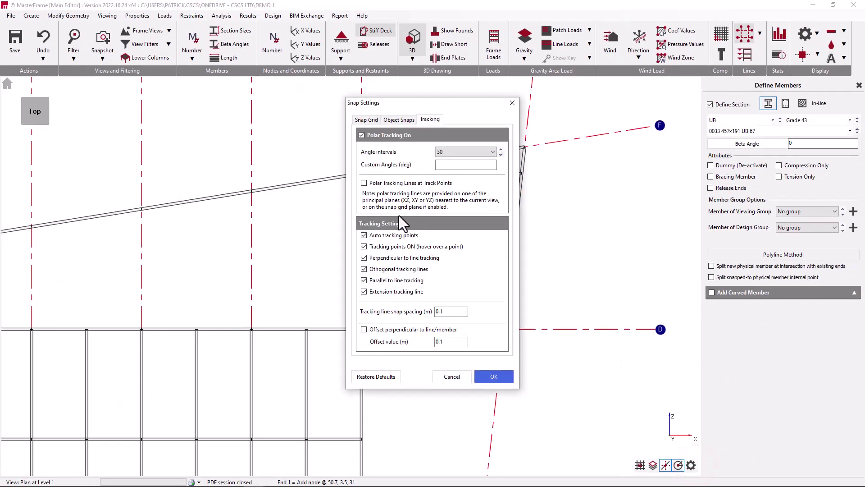
click(511, 103)
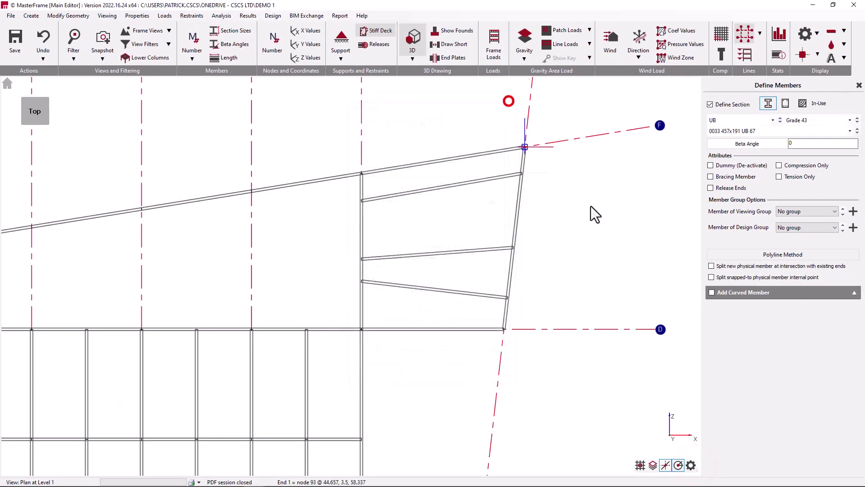
right_click(691, 465)
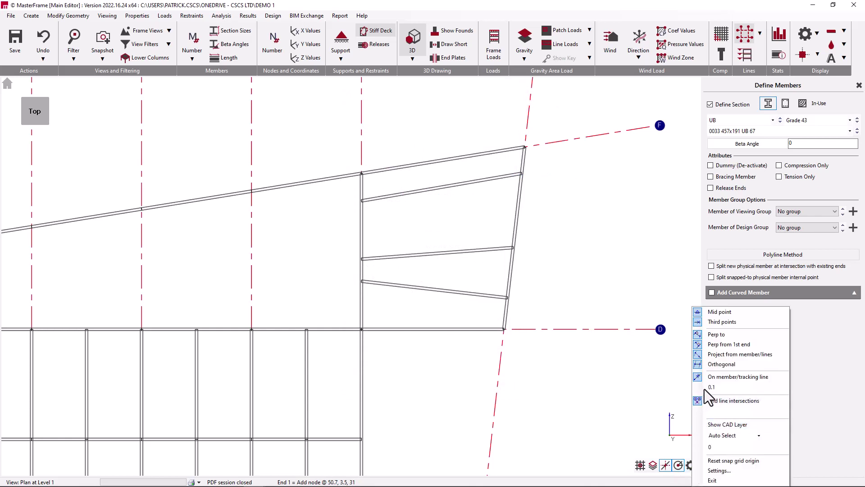
click(450, 236)
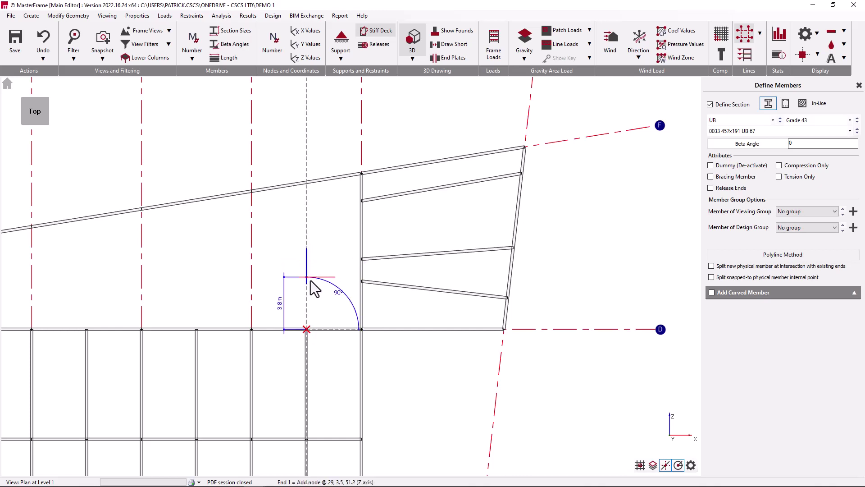
Start a member at node 88, then bring up the snap options list again
click(361, 259)
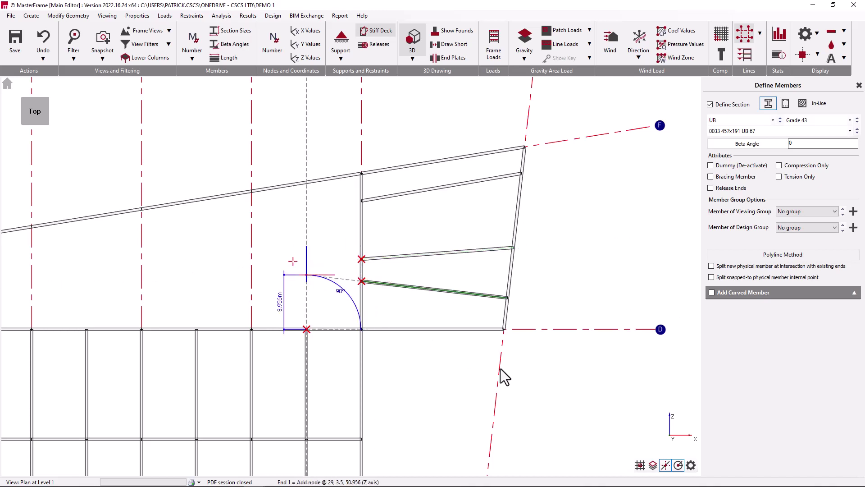
click(691, 465)
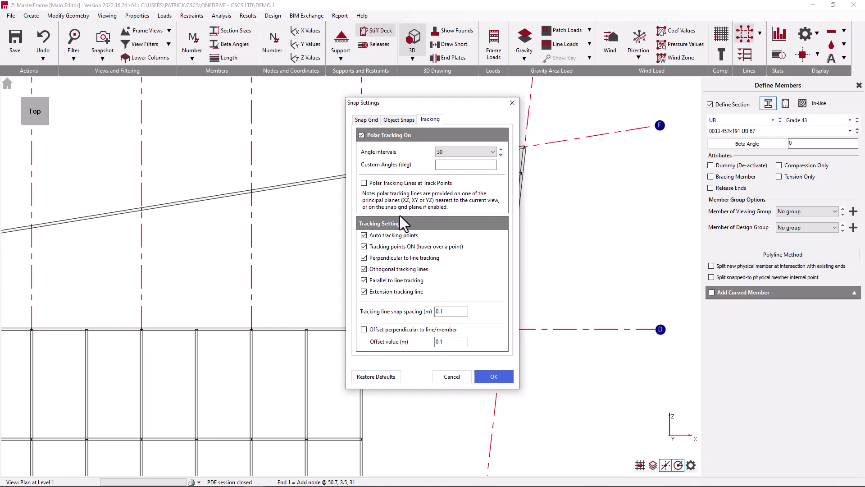
click(510, 103)
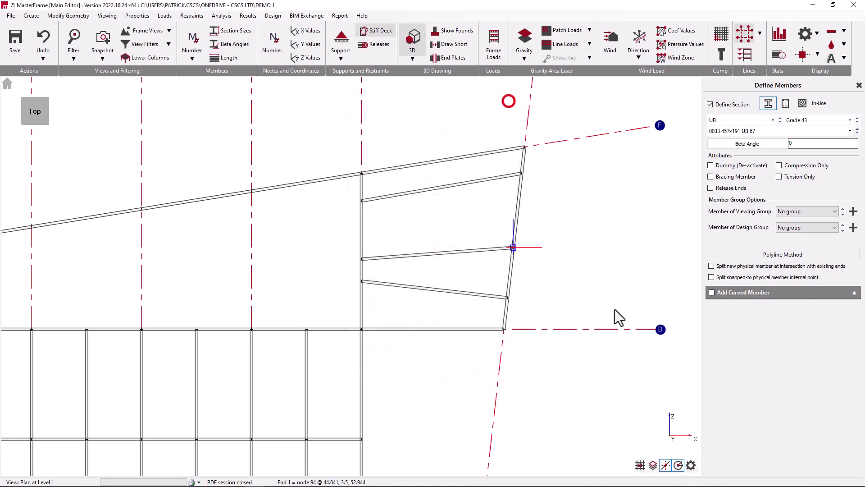
click(690, 465)
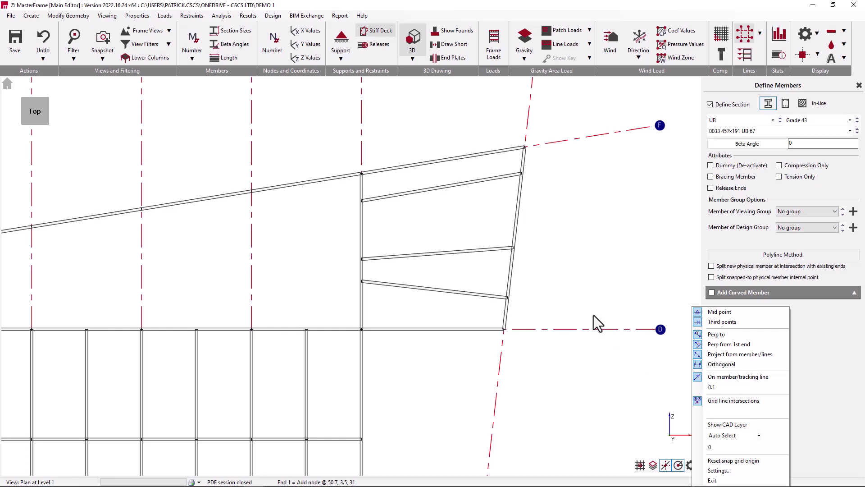
click(428, 228)
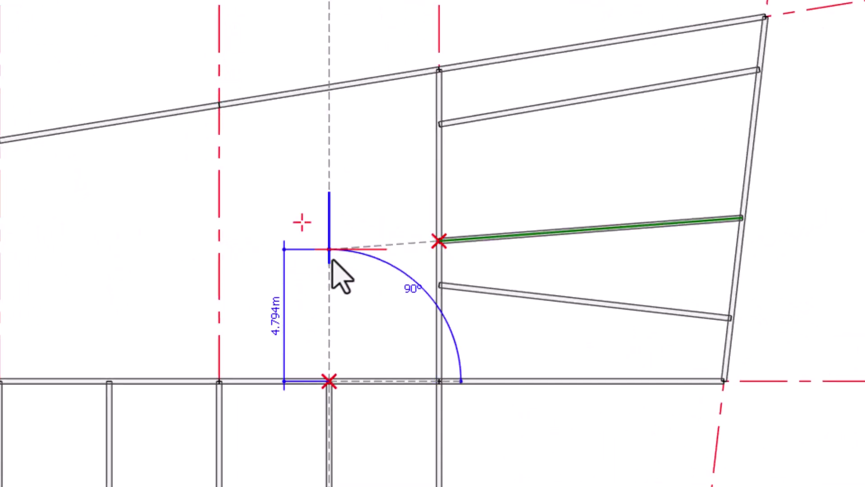
mouse_move(455, 309)
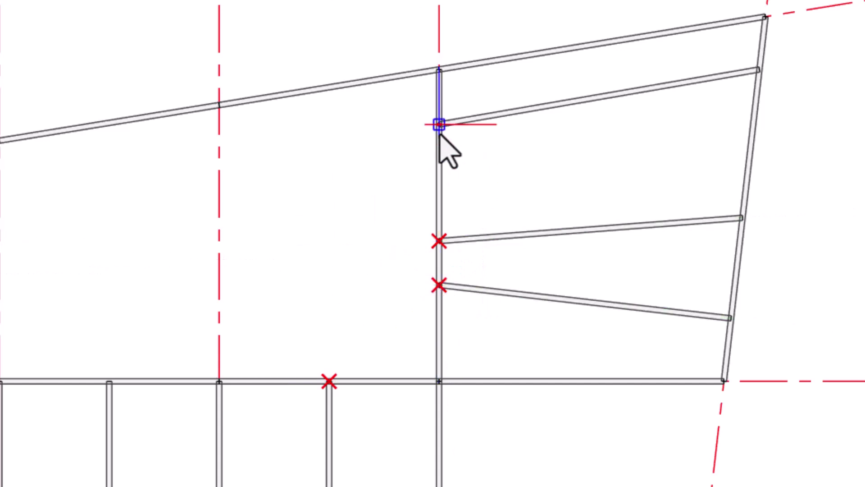
mouse_move(440, 133)
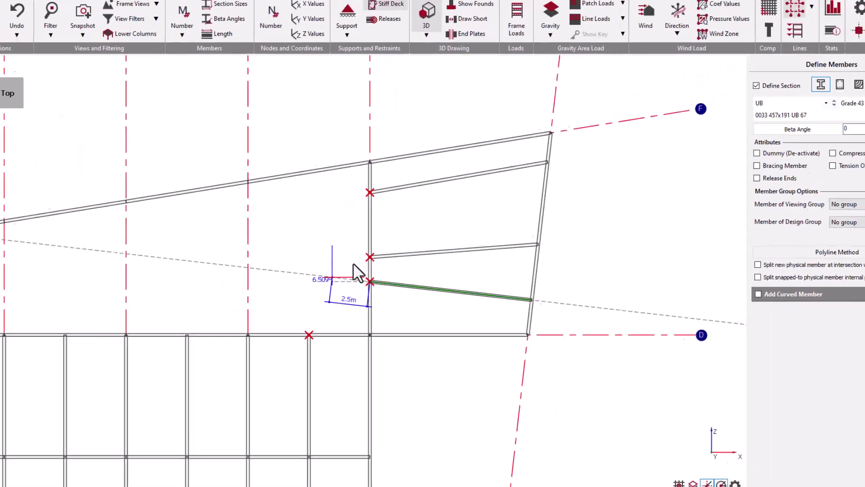
key(Escape)
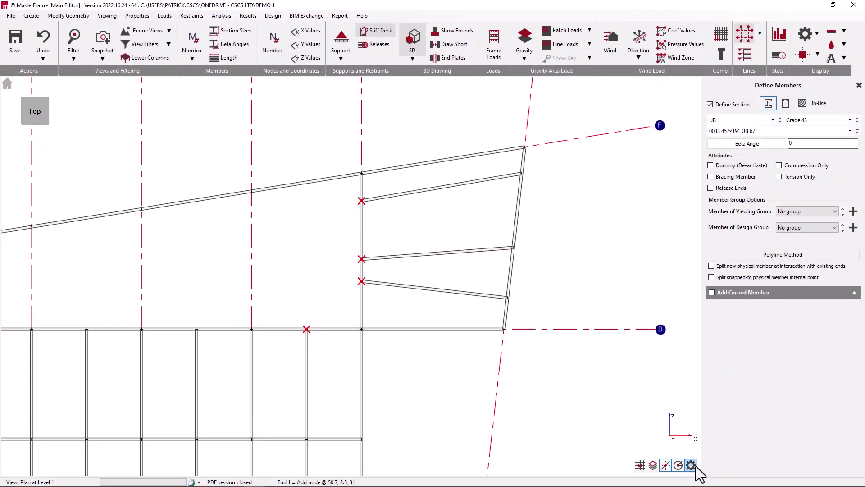
Disable Auto tracking points, then pick the lower beam node and upper junction as tracking points
click(696, 467)
click(397, 236)
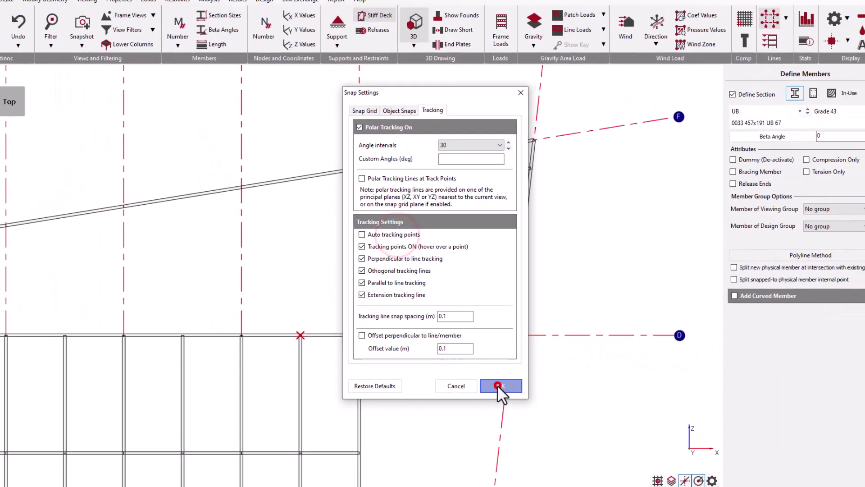
click(538, 440)
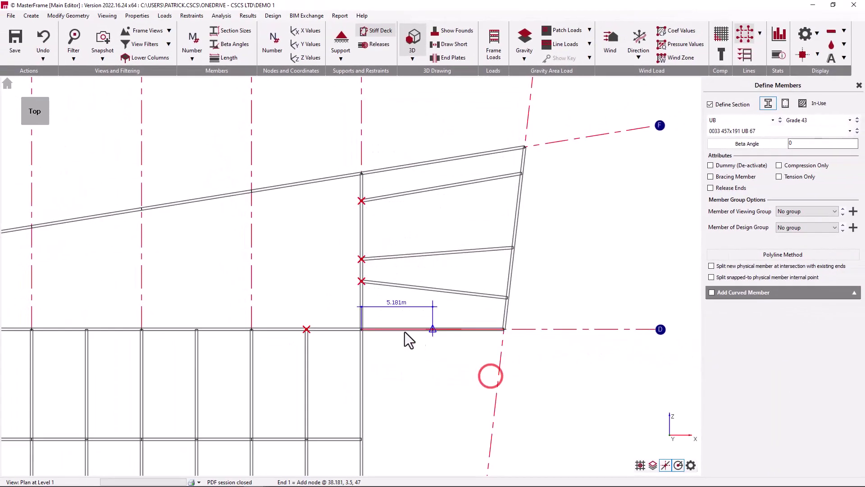
click(306, 329)
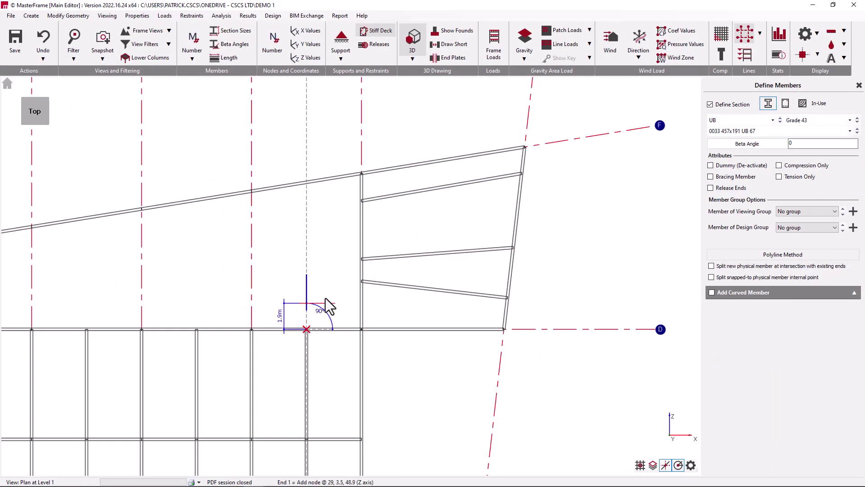
click(361, 201)
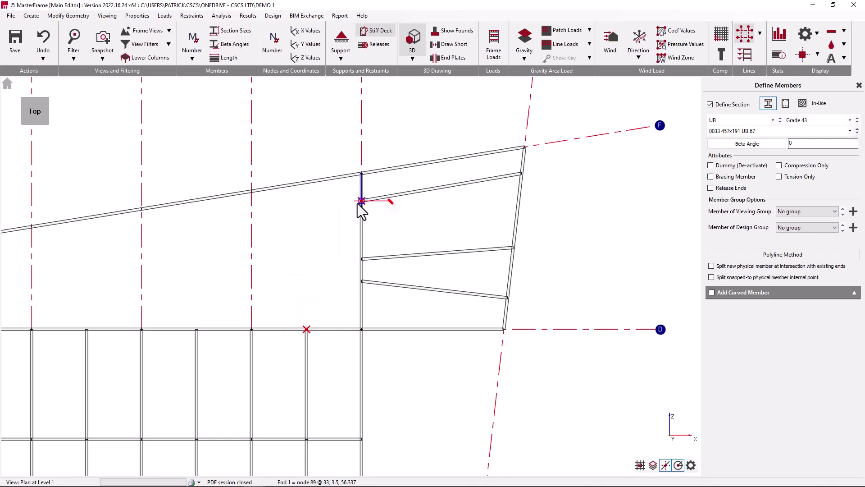
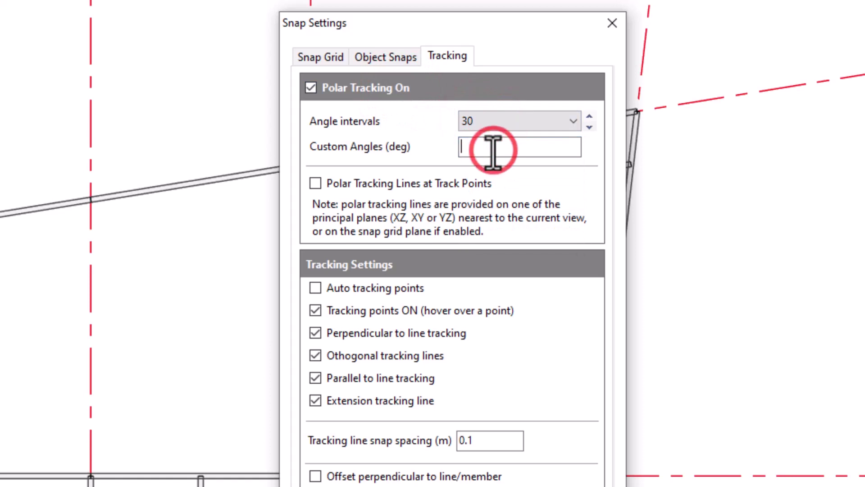
Enter 45,72.5 as the custom tracking angles in Snap Settings and confirm
text(45)
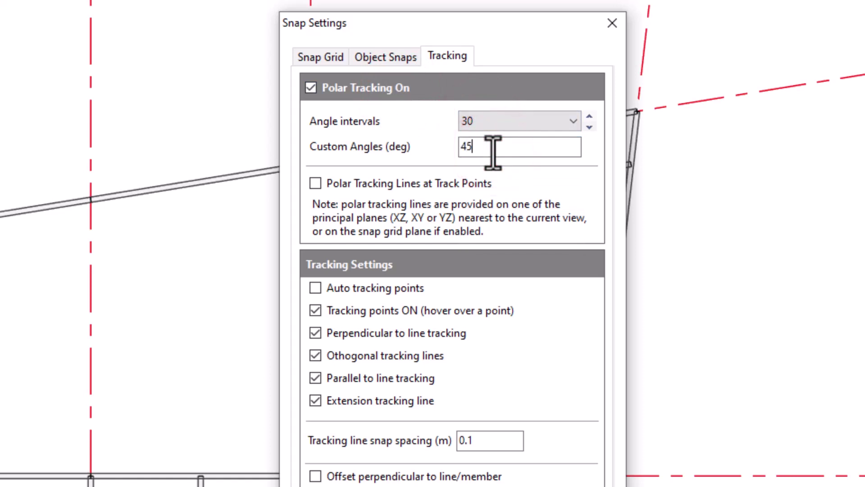
click(520, 145)
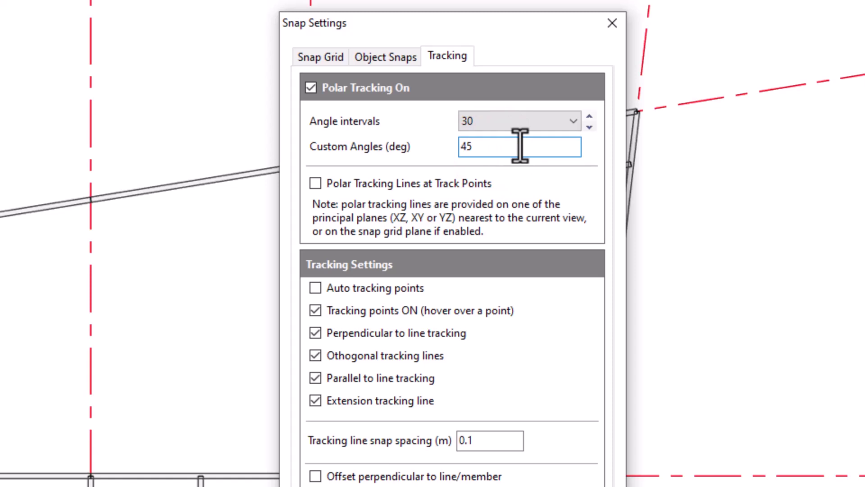
click(520, 144)
text(,72.5)
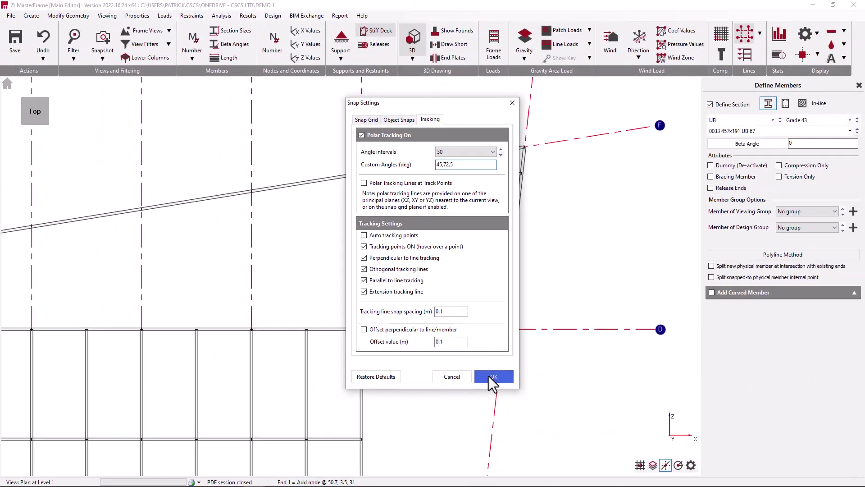
click(489, 376)
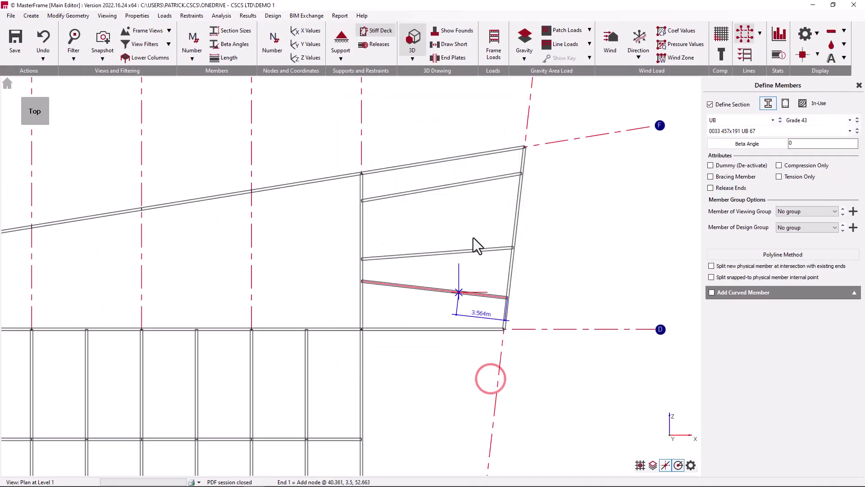
scroll(498, 161, up, 2)
middle_drag(497, 161, 263, 326)
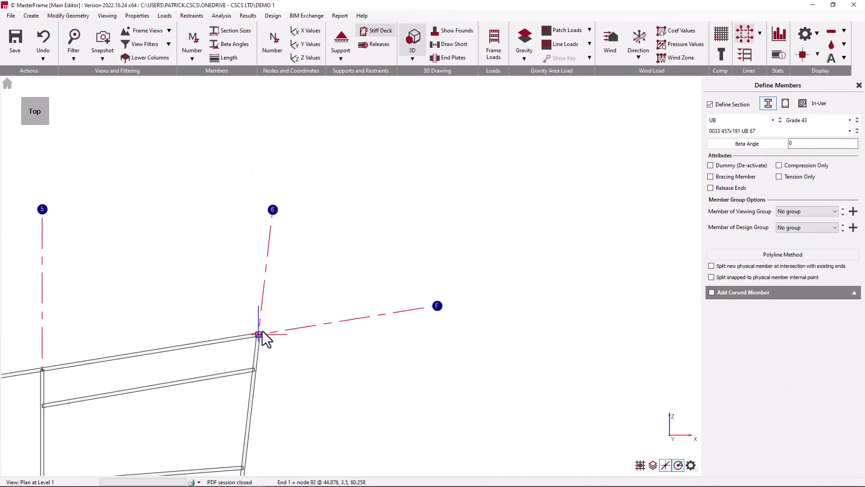
click(258, 334)
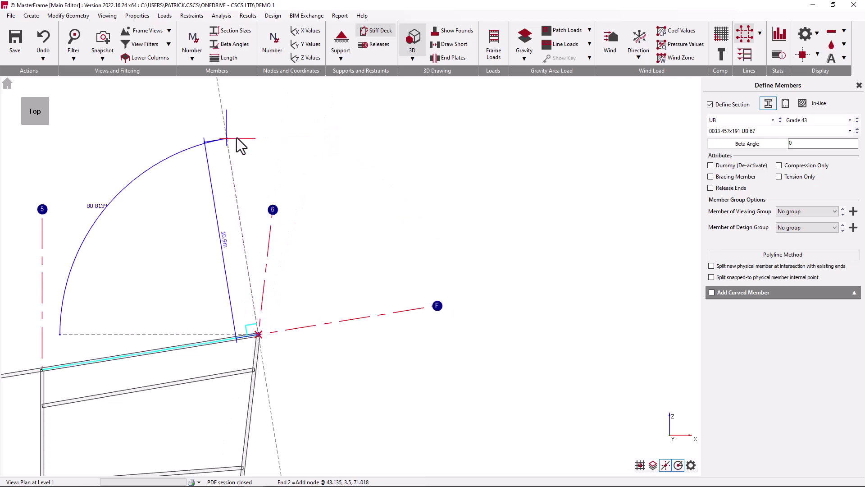
key(Escape)
scroll(477, 180, down, 2)
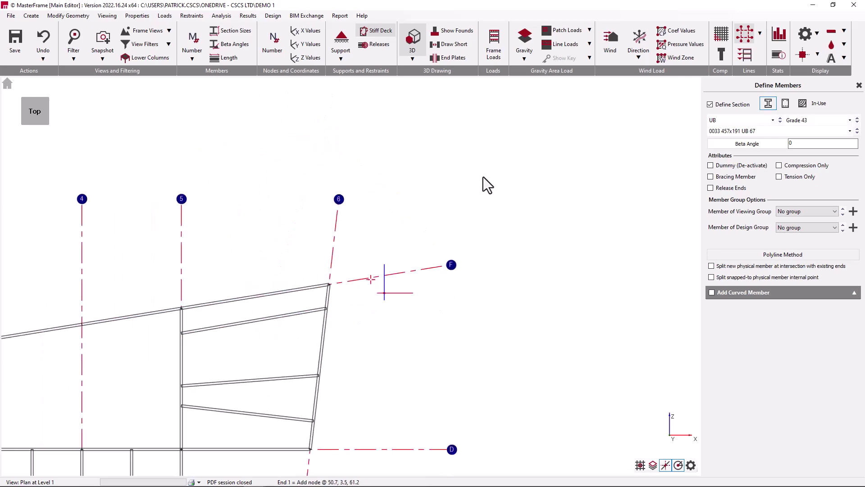
scroll(361, 311, up, 1)
click(316, 389)
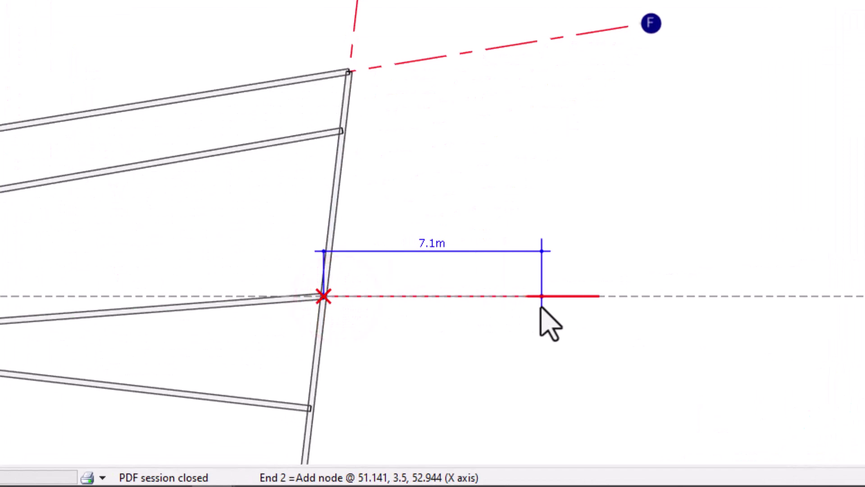
text(8@32.)
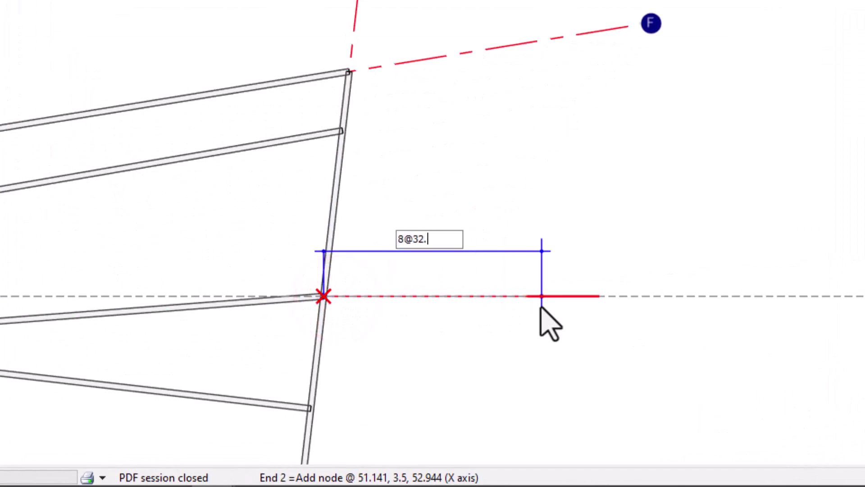
text(5)
key(Return)
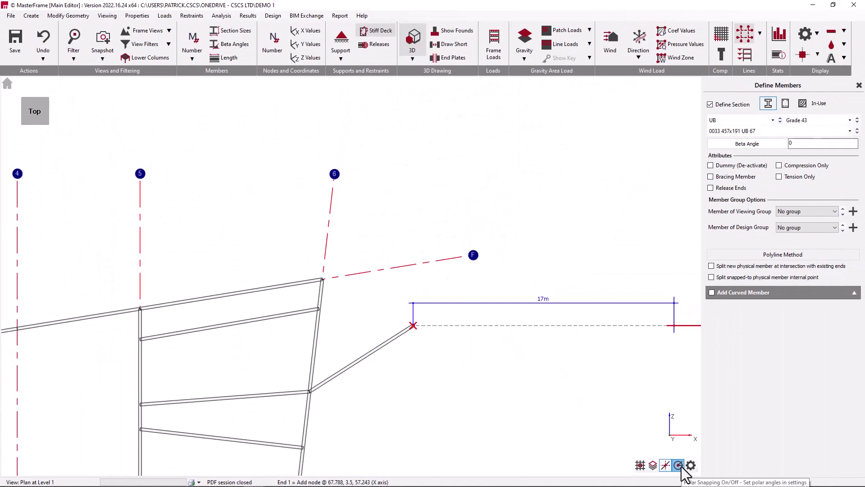
Draw a member from the lowest gable beam's end node to relative offset @3,0,2
key(Escape)
scroll(580, 164, down, 3)
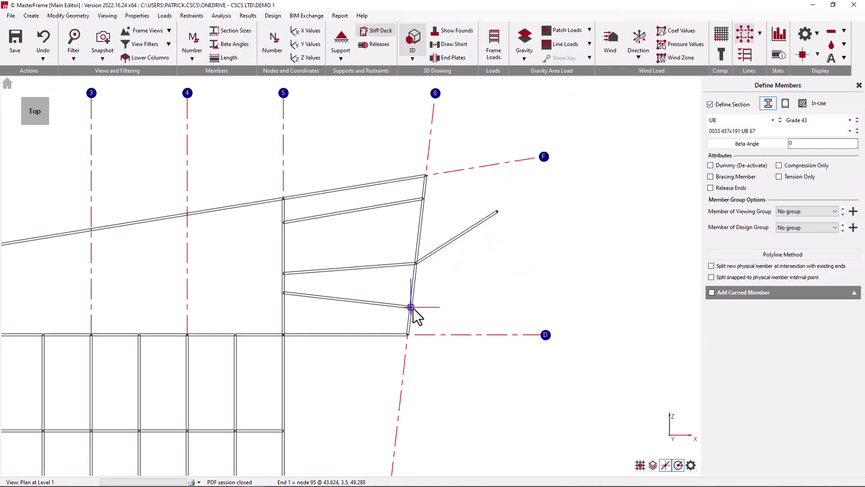
click(410, 307)
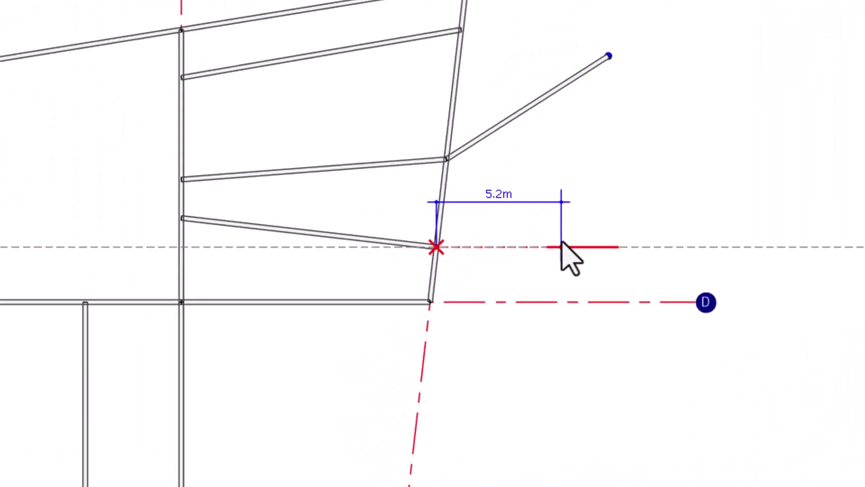
text(@3,0,2)
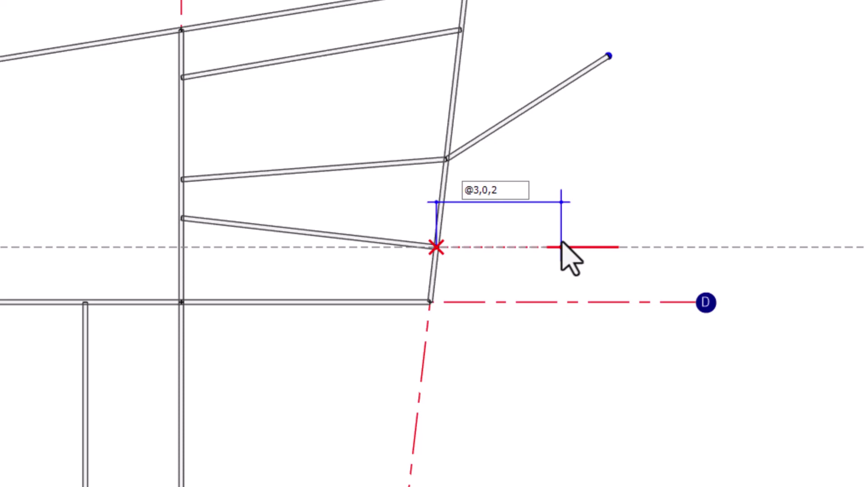
key(Return)
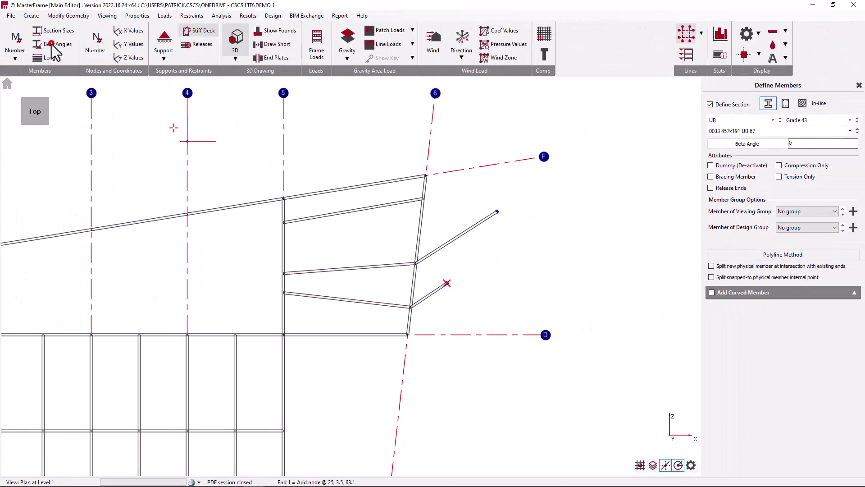
Show the whole frame in the 3D Full Frame view
click(51, 43)
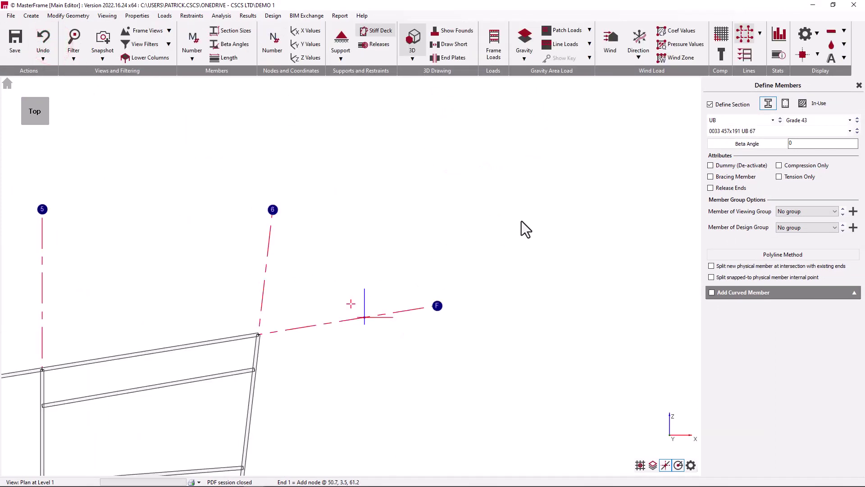
scroll(575, 168, down, 2)
click(10, 85)
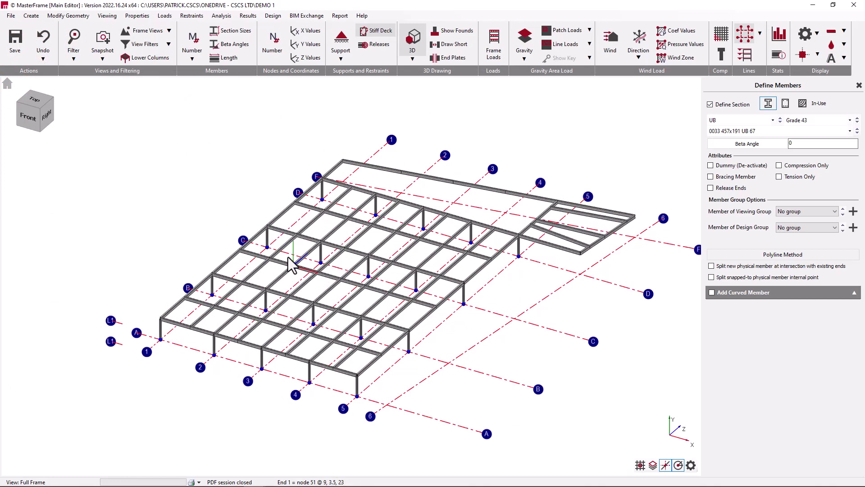
Toggle polar snapping and draw a member along grid line D in top plan view
click(678, 465)
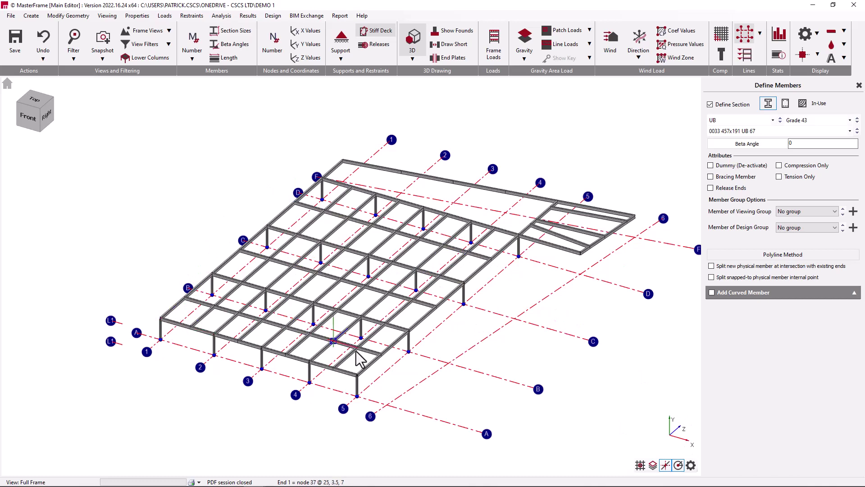
scroll(428, 312, up, 1)
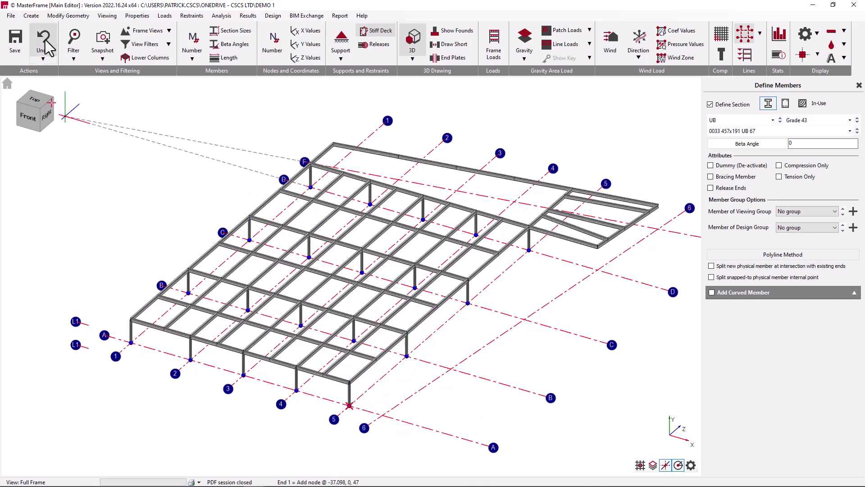
click(33, 103)
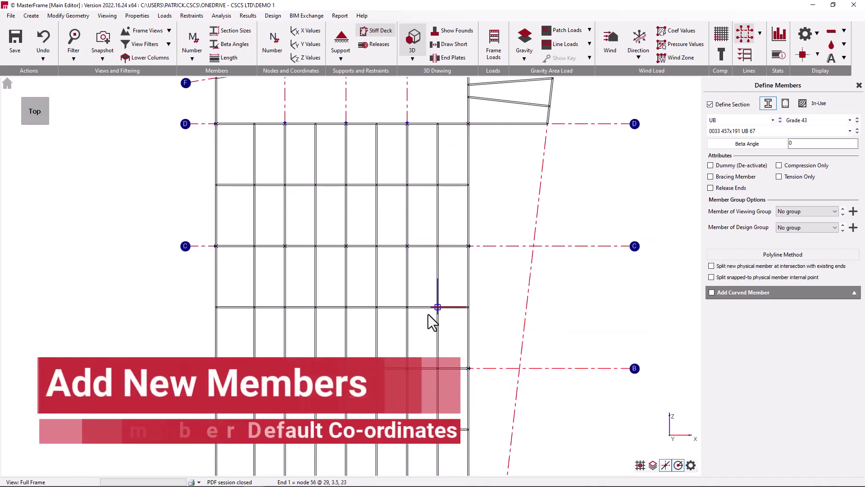
scroll(428, 320, down, 2)
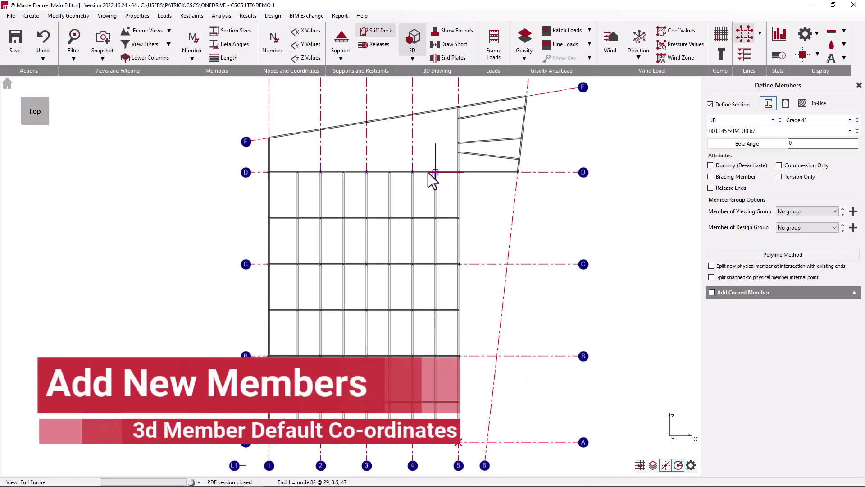
scroll(399, 249, down, 2)
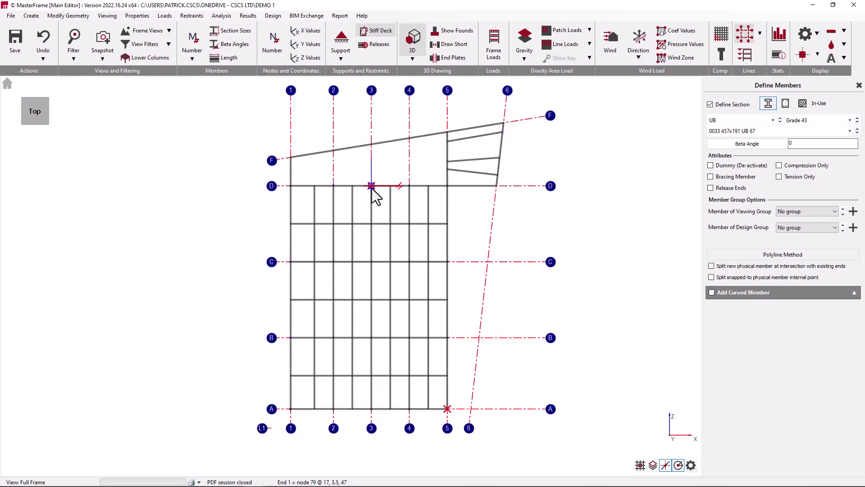
click(409, 185)
click(409, 138)
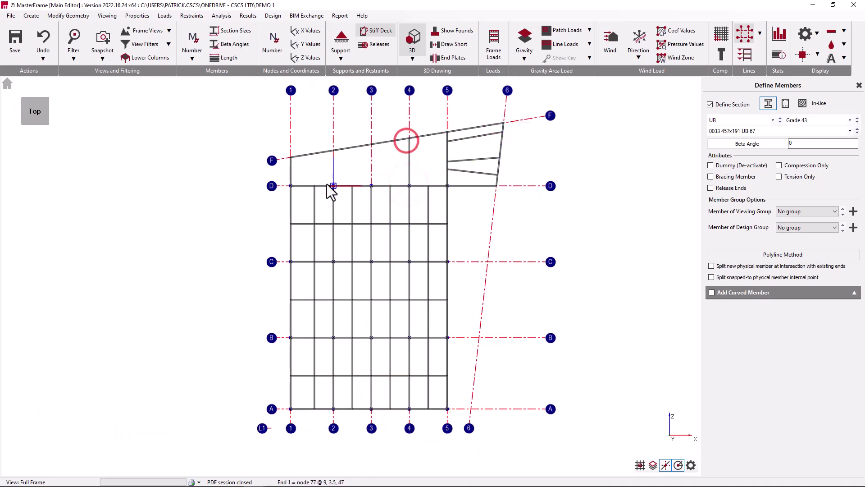
Add vertical posts at grid 4 and grid 3 on the top edge beam in 3D
click(7, 84)
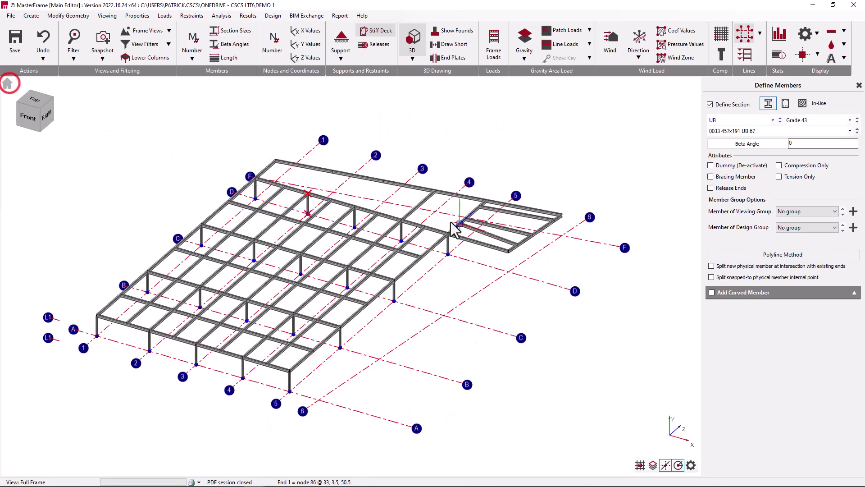
click(457, 205)
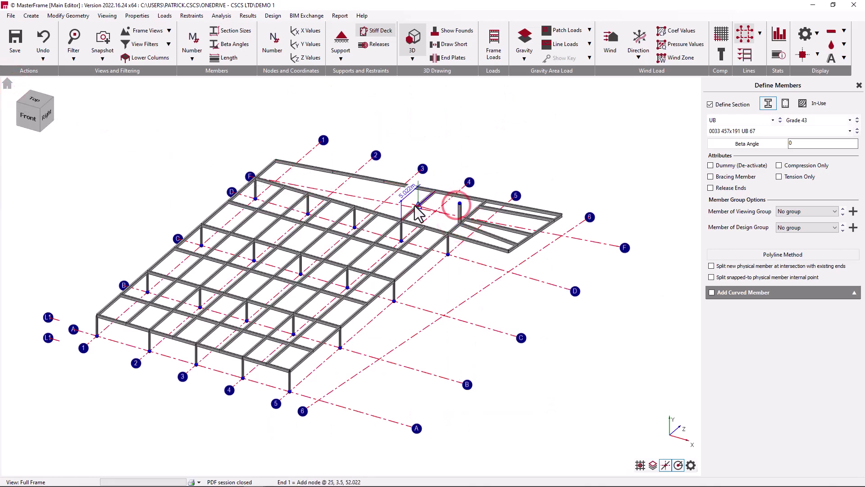
click(415, 200)
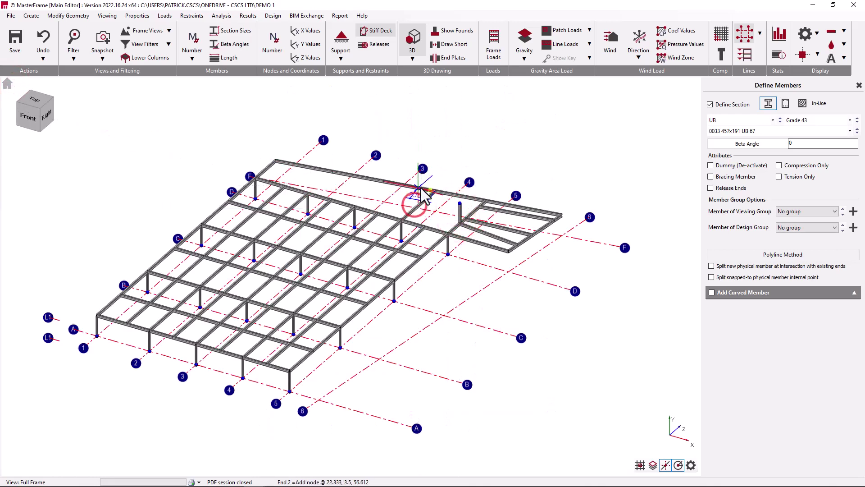
scroll(412, 199, up, 5)
click(376, 173)
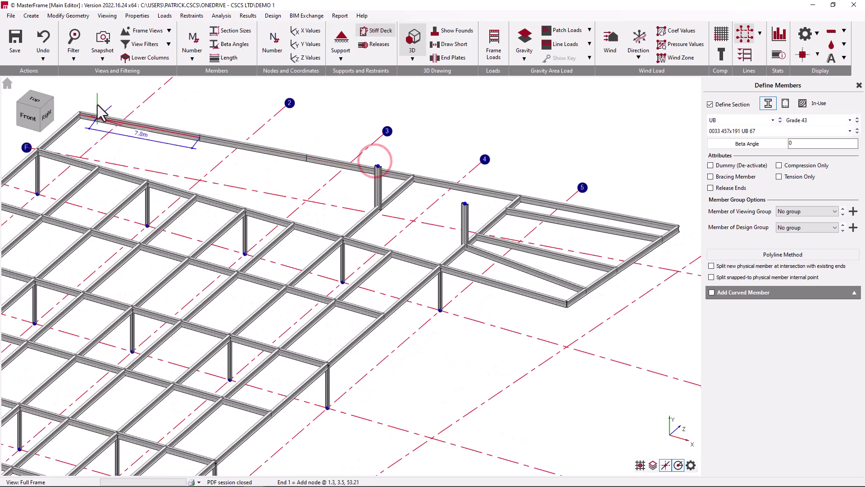
Draw a sloping beam from the grid 3 post to grid line 4 in top view
click(38, 105)
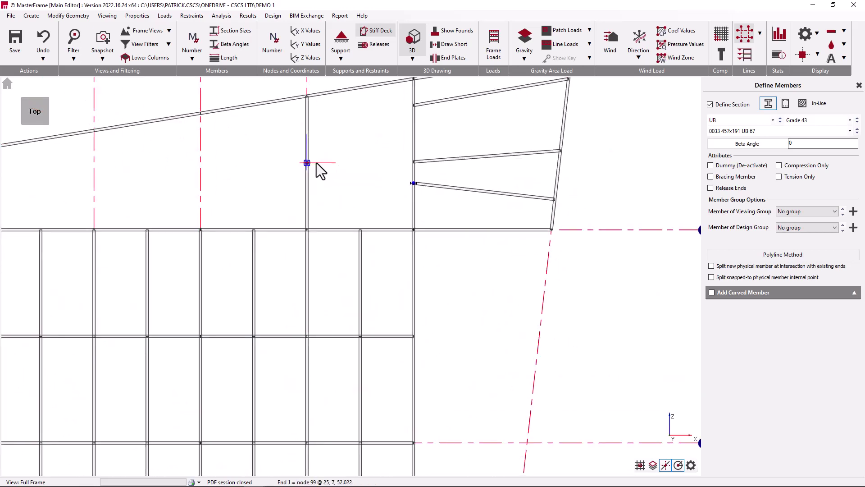
click(316, 162)
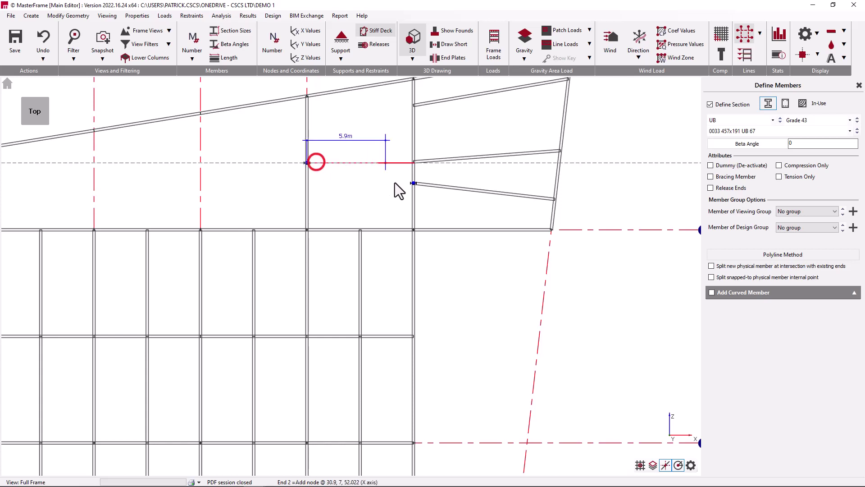
click(414, 185)
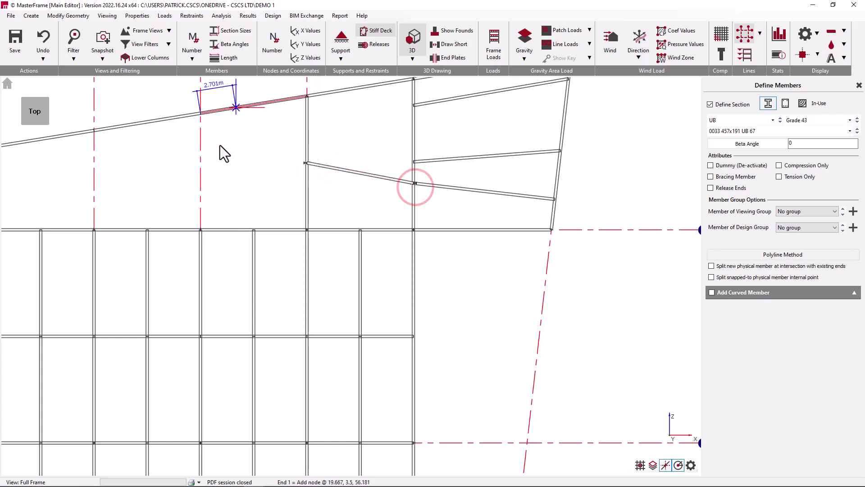
click(6, 83)
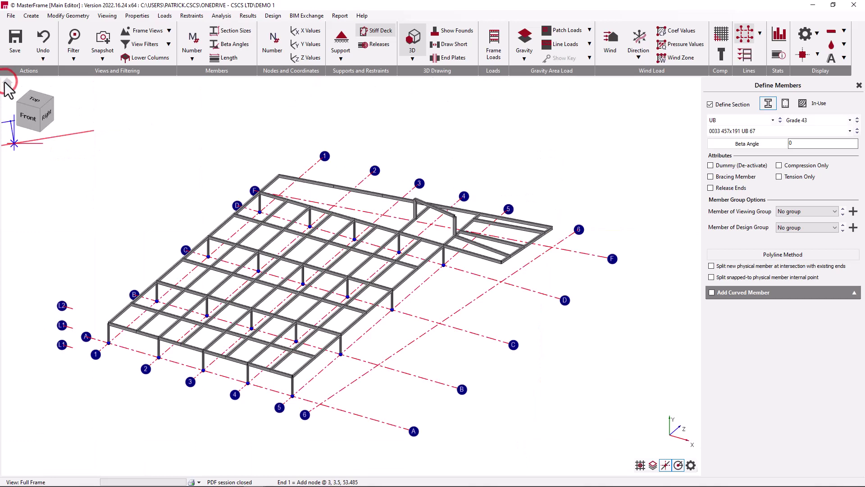
Browse the saved frame views, showing Floor Plan and Plan at Level 1, then return to 3D
scroll(408, 198, up, 5)
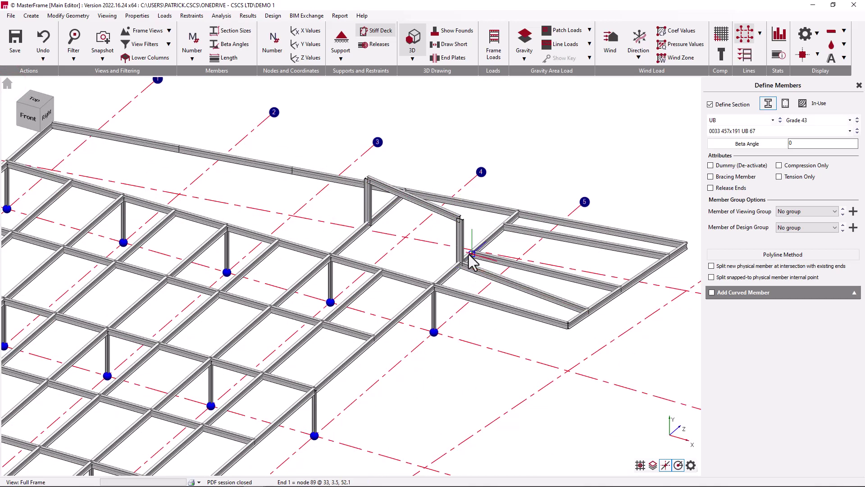
click(164, 31)
click(163, 31)
click(163, 31)
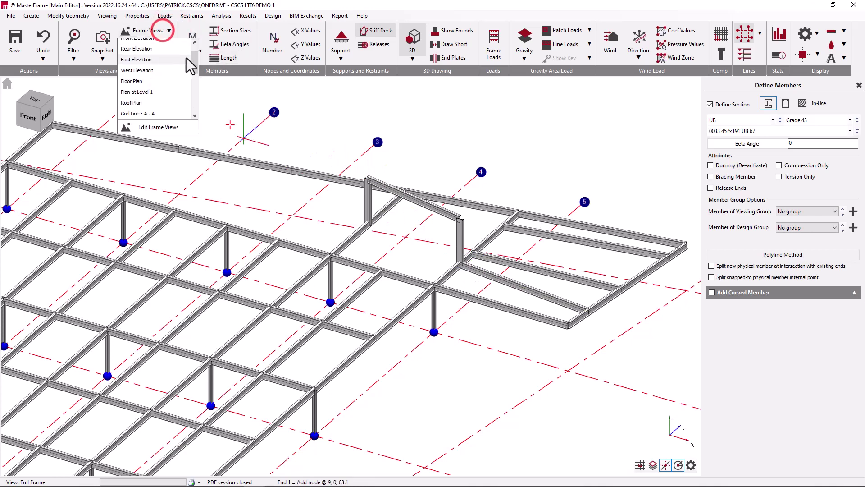
drag(194, 60, 197, 76)
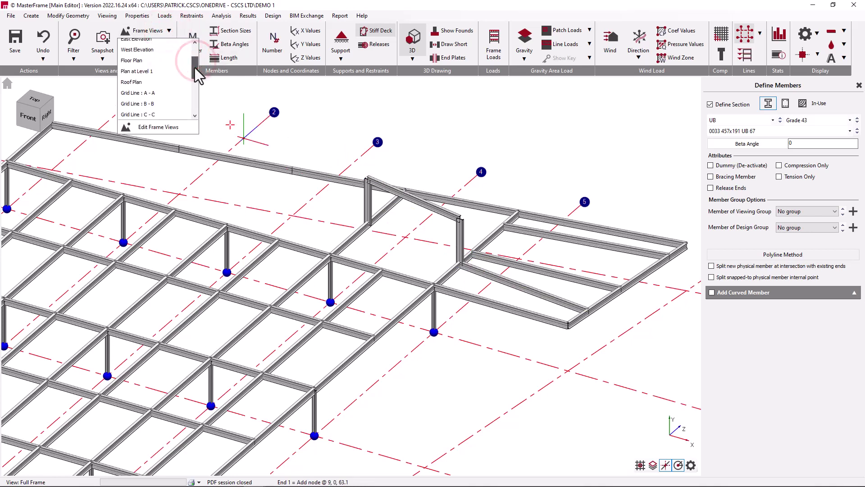
click(170, 60)
click(154, 30)
click(145, 99)
click(7, 83)
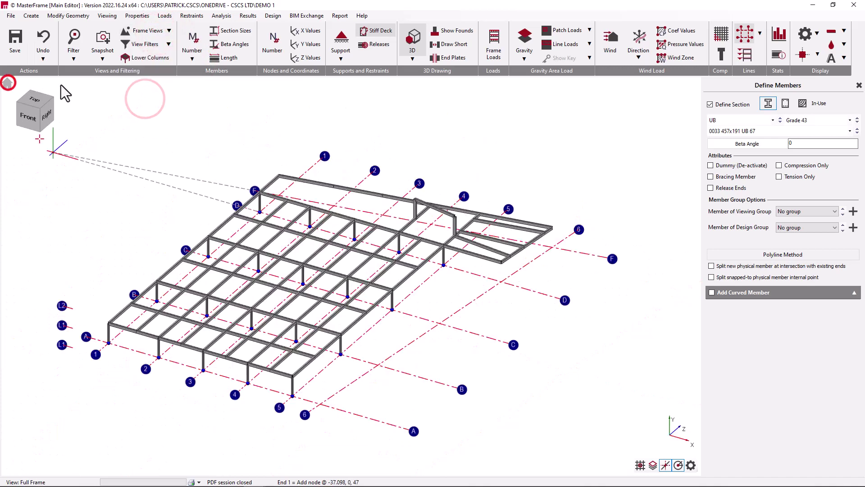
Limit the view to members inside a selection window and switch to the top plan
click(73, 43)
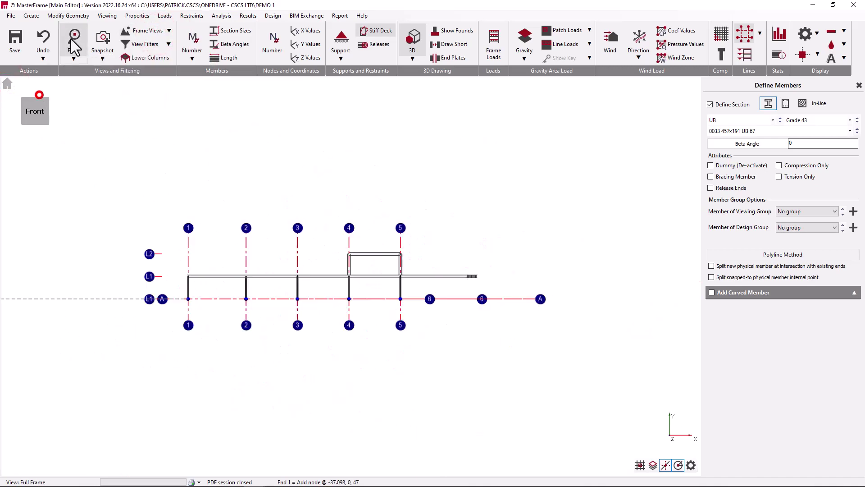
drag(175, 270, 542, 297)
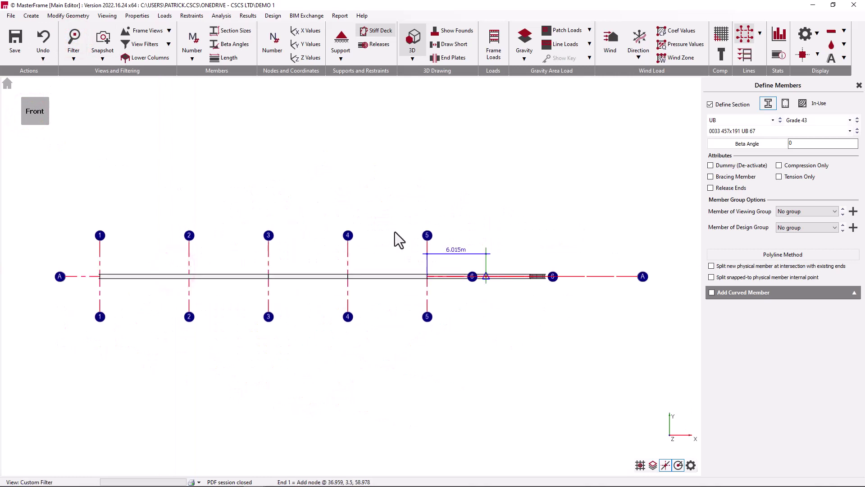
click(36, 101)
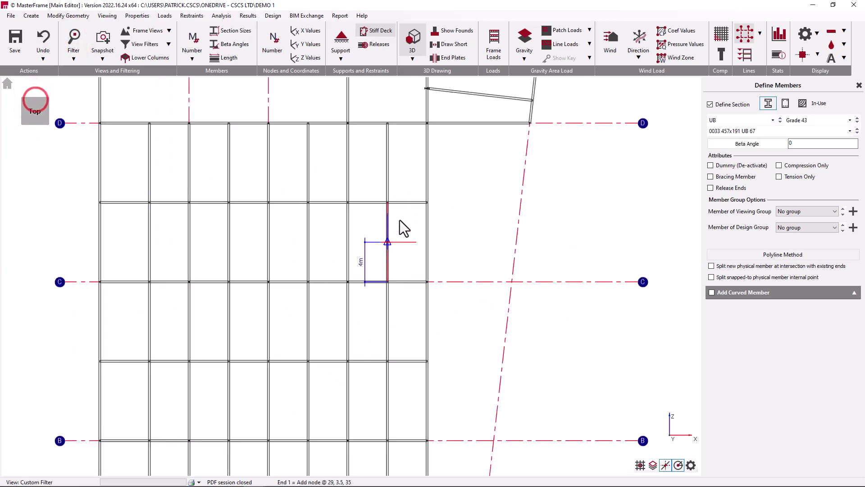
scroll(423, 432, down, 2)
scroll(365, 159, up, 3)
Draw the lower member from the grid 3 post to the grid 4 node, then return to 3D
click(365, 159)
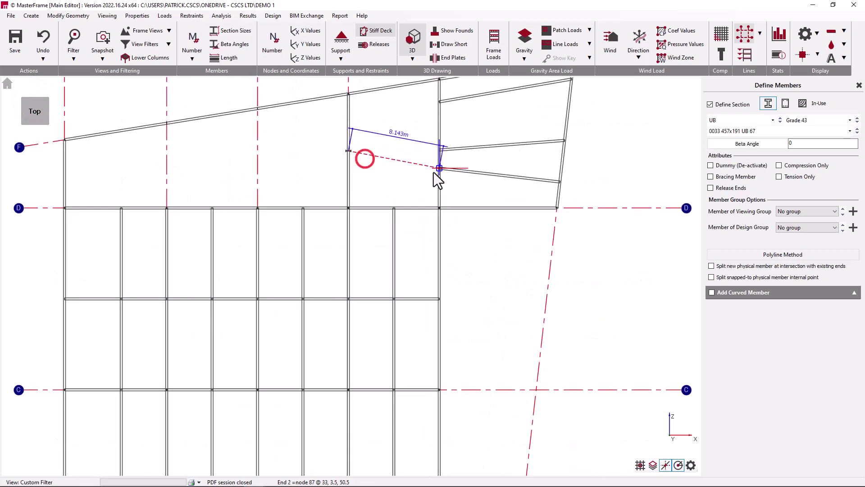
click(434, 171)
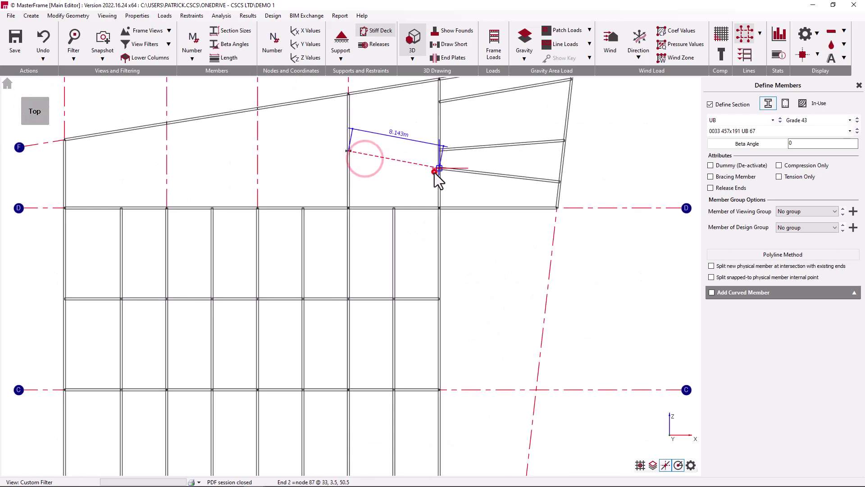
click(7, 84)
scroll(395, 224, up, 4)
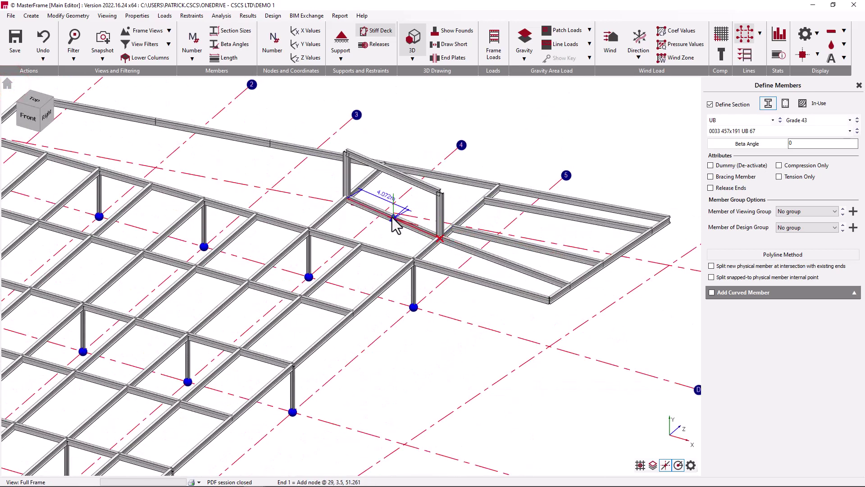